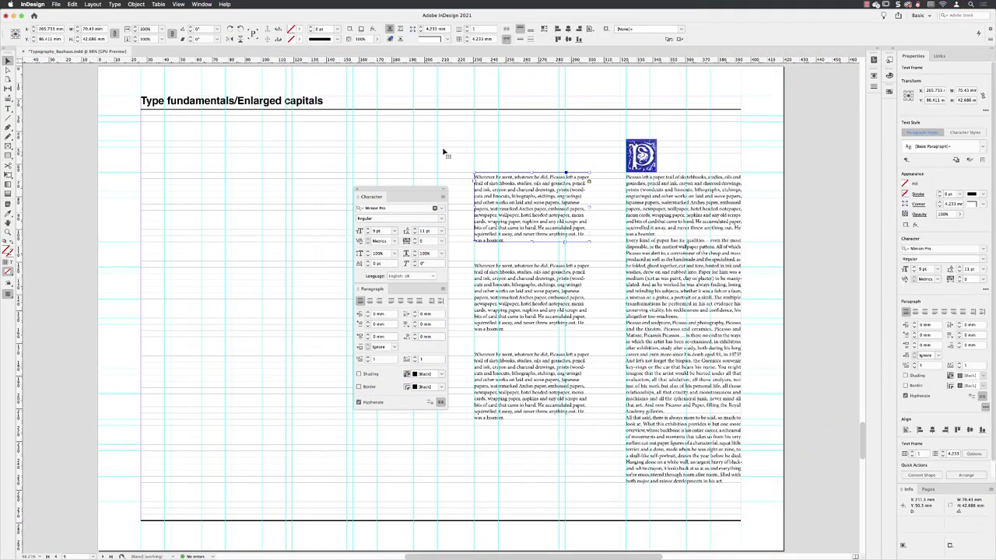
# - Give the first paragraph a drop cap three lines deep
pyautogui.doubleClick(491, 211)
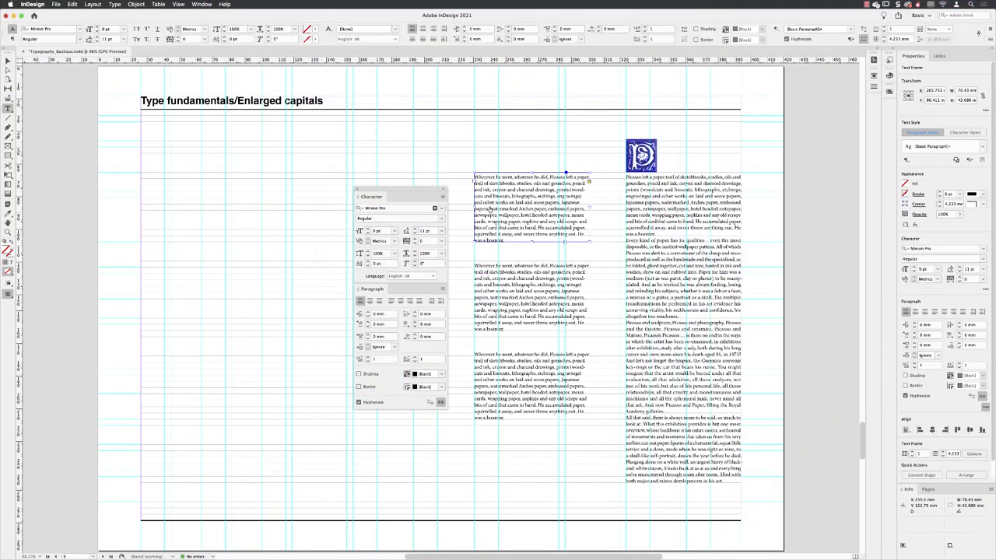
pyautogui.click(12, 39)
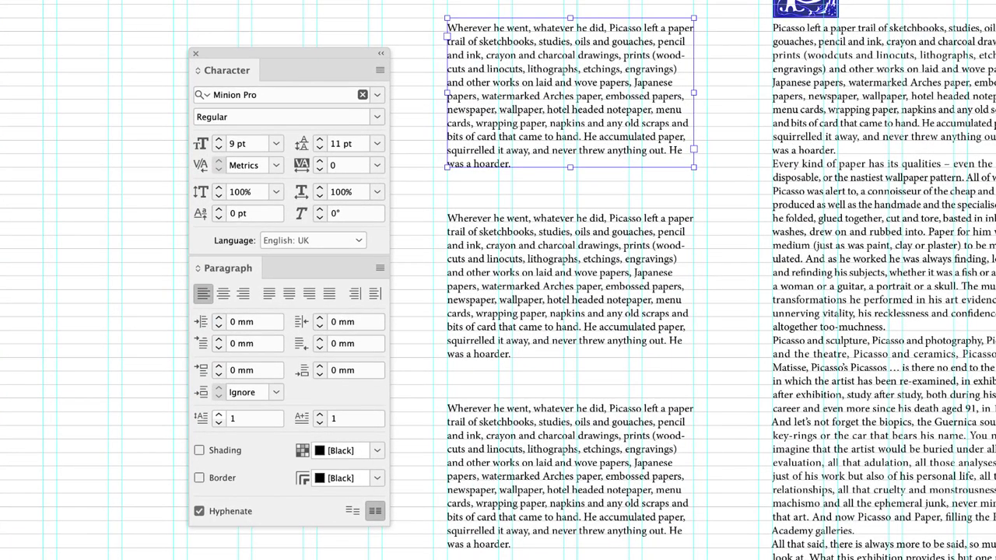
pyautogui.click(219, 414)
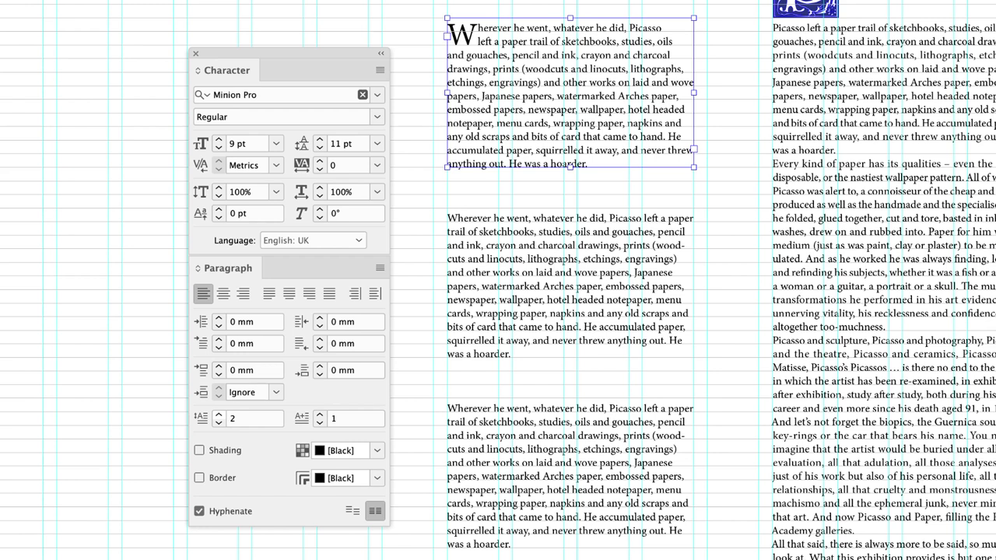
pyautogui.press('Up')
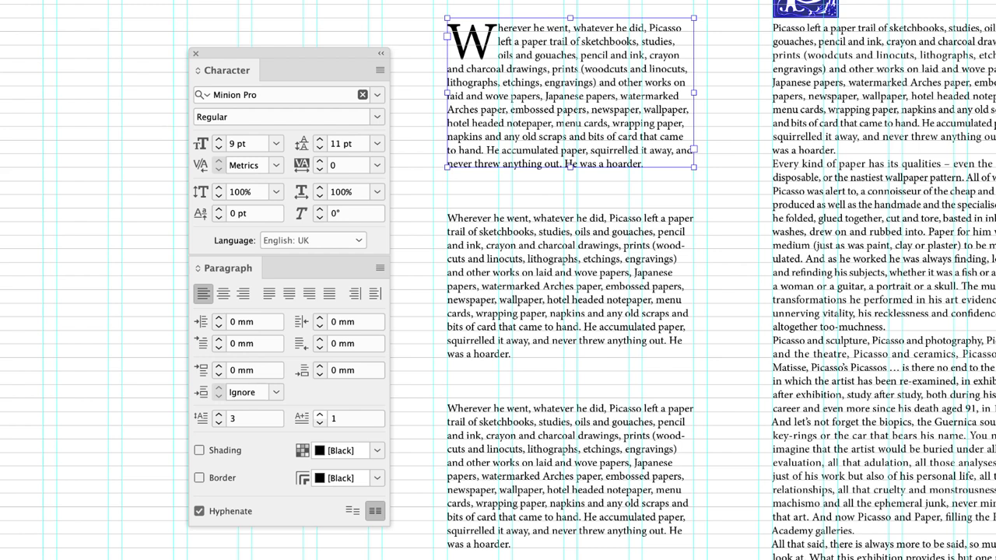
# - Try drop cap widths up to the whole word 'Where', then return to a single W
pyautogui.click(319, 413)
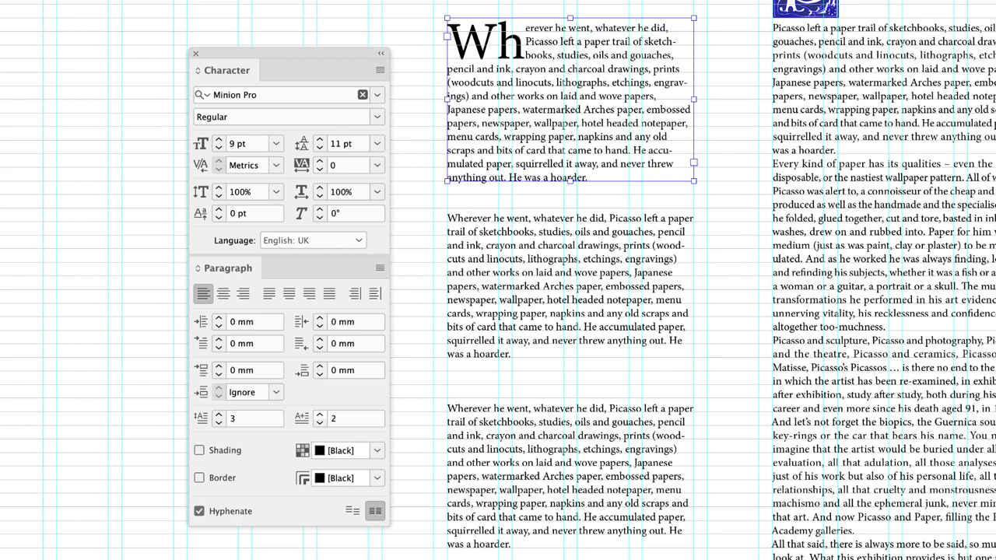
pyautogui.click(319, 414)
pyautogui.click(319, 413)
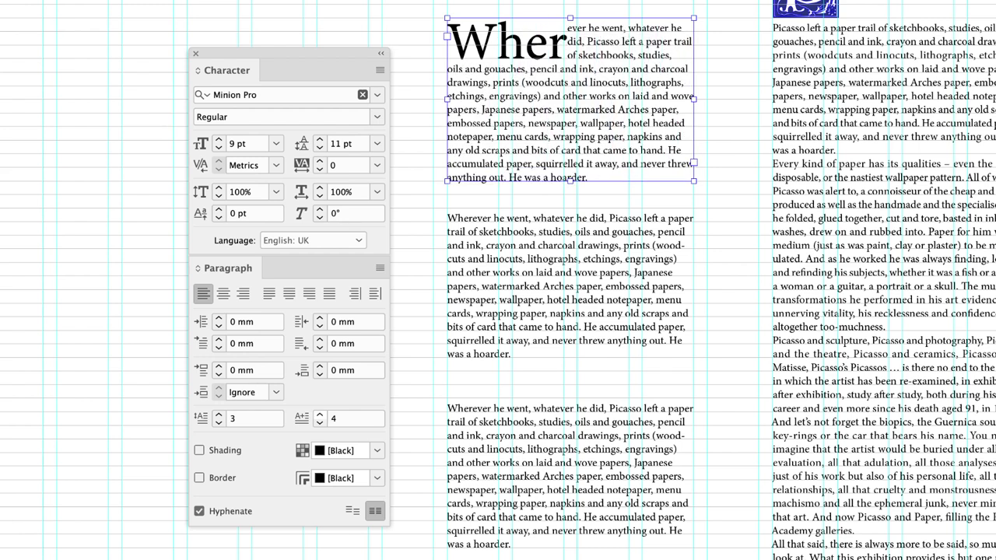
pyautogui.click(319, 413)
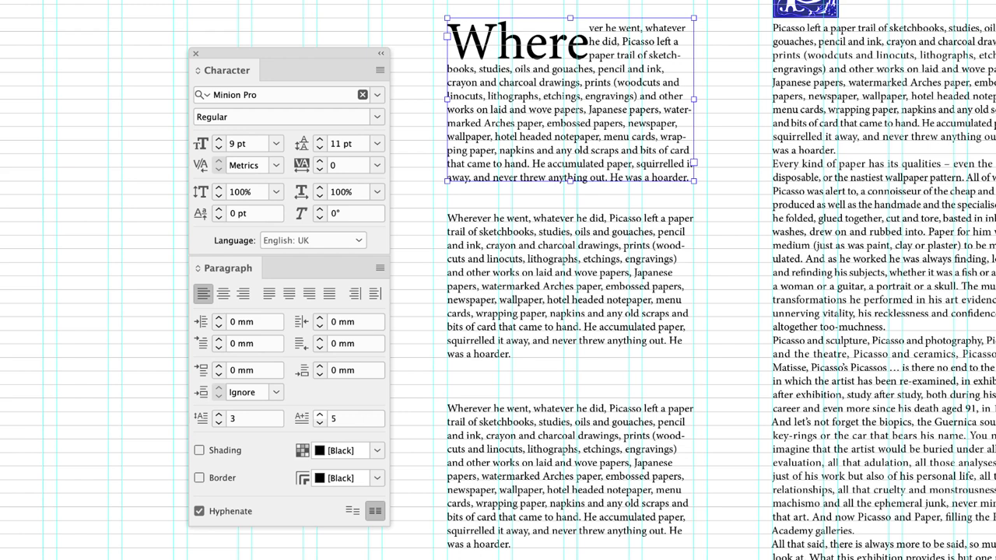
pyautogui.click(319, 424)
pyautogui.click(319, 424)
pyautogui.click(319, 424)
pyautogui.click(319, 425)
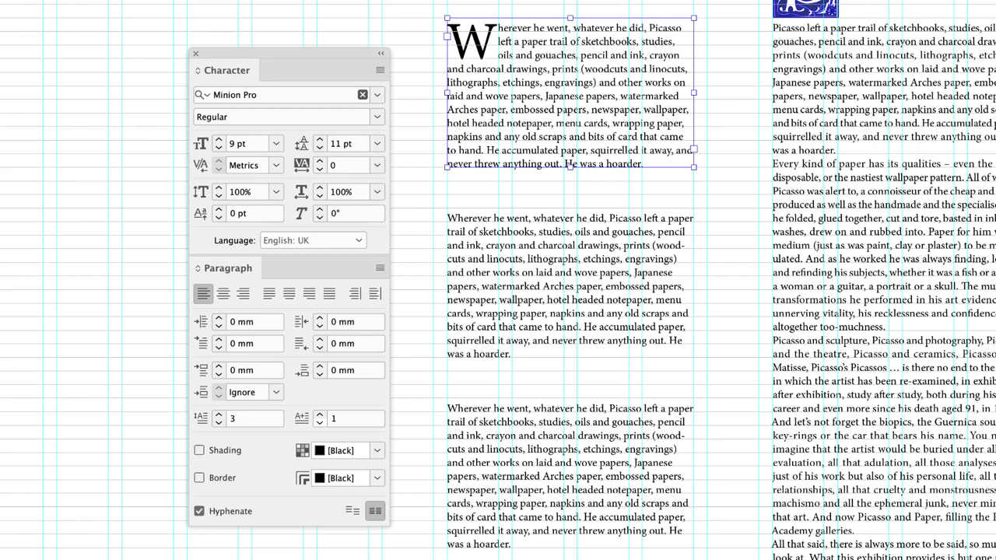
pyautogui.moveTo(459, 221); pyautogui.dragTo(449, 223)
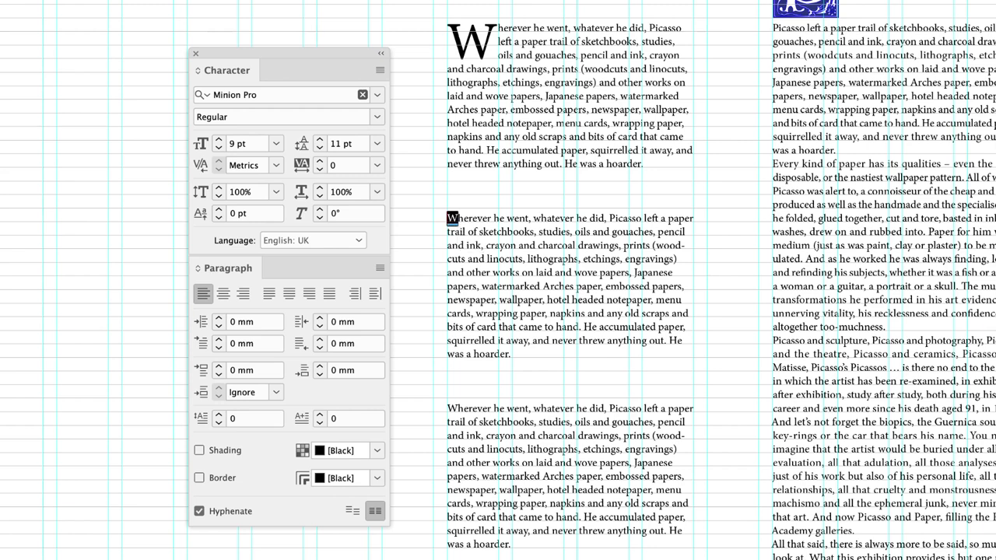
# - Make the second paragraph's W a three-line drop cap, leaving its font unchanged
pyautogui.click(219, 414)
pyautogui.click(219, 414)
pyautogui.click(218, 414)
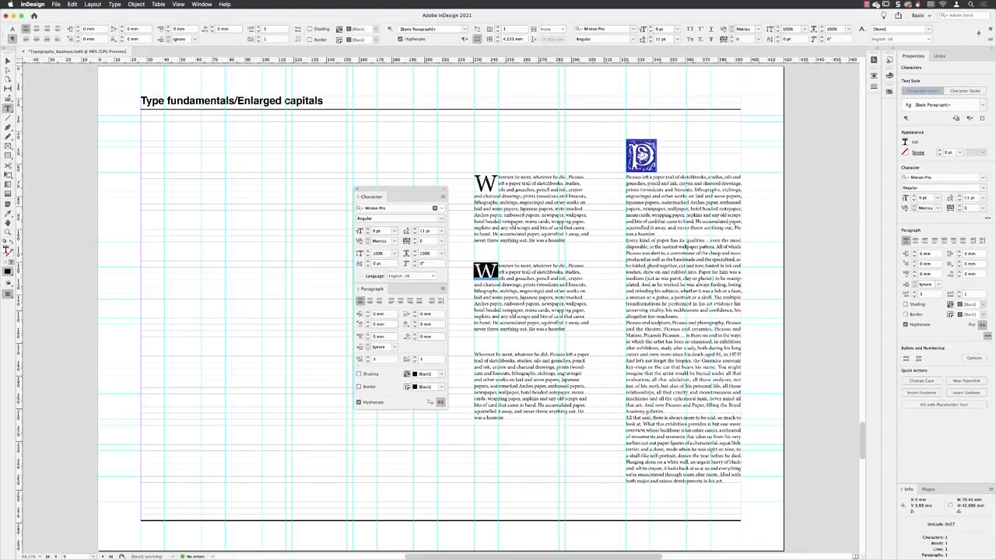
pyautogui.click(441, 208)
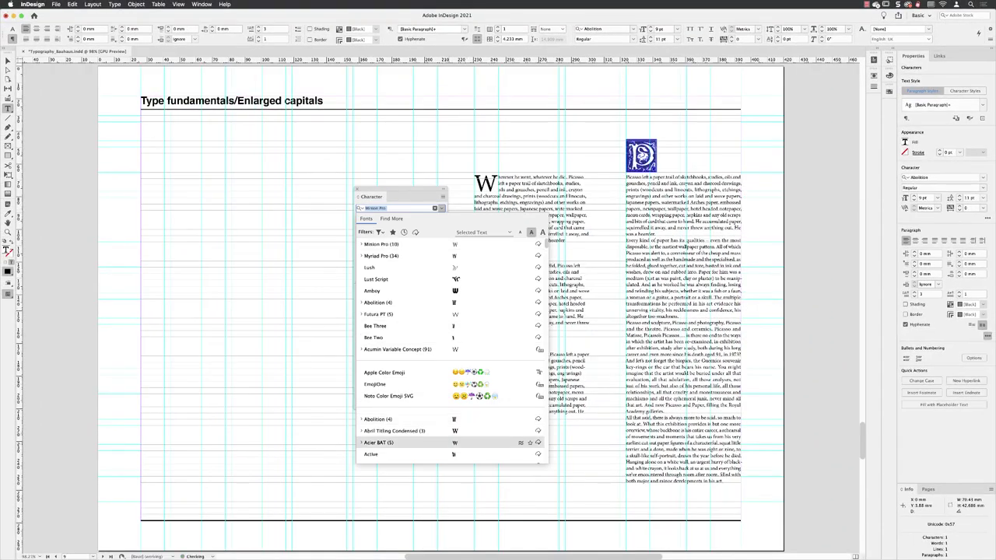
pyautogui.press('Escape')
pyautogui.press('Escape')
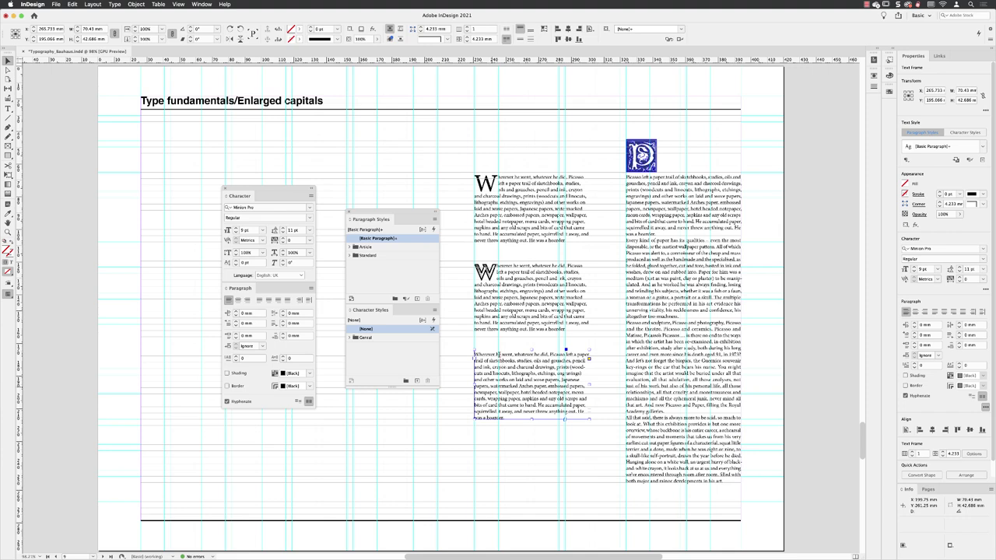
# - Create paragraph style 'Intro' with a 3-line, 1-character drop cap aligned to the left edge
pyautogui.doubleClick(498, 354)
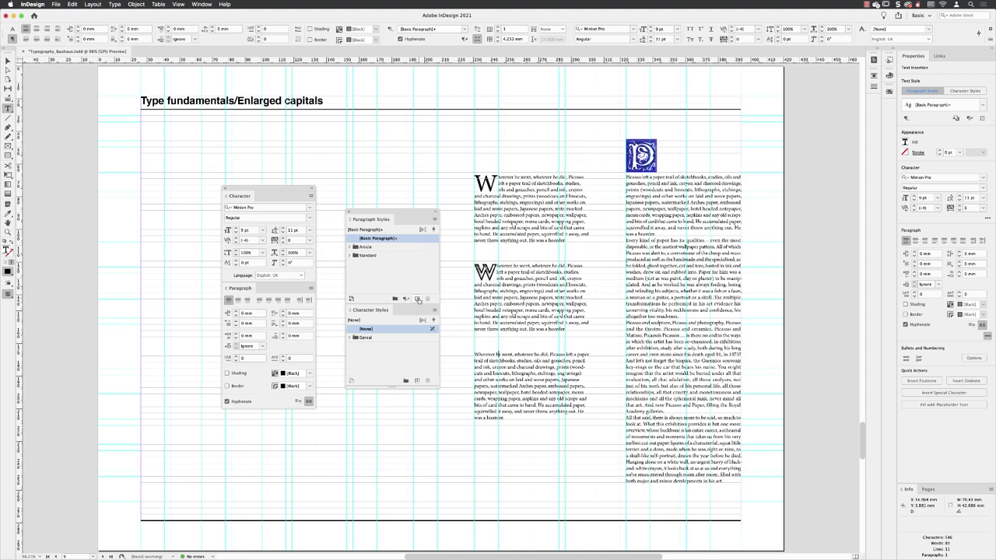
pyautogui.keyDown('alt'); pyautogui.click(418, 299); pyautogui.keyUp('alt')
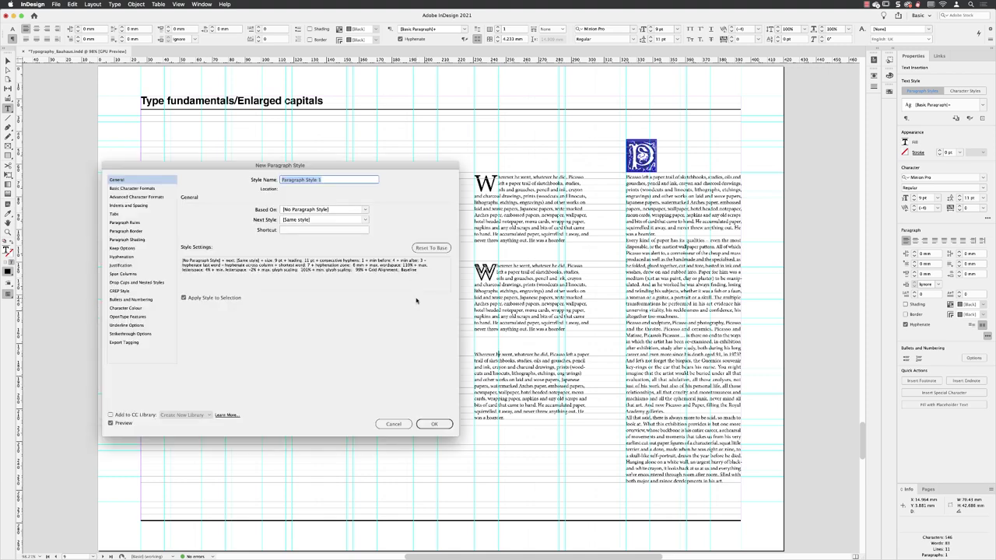
pyautogui.write('Intro')
pyautogui.click(141, 284)
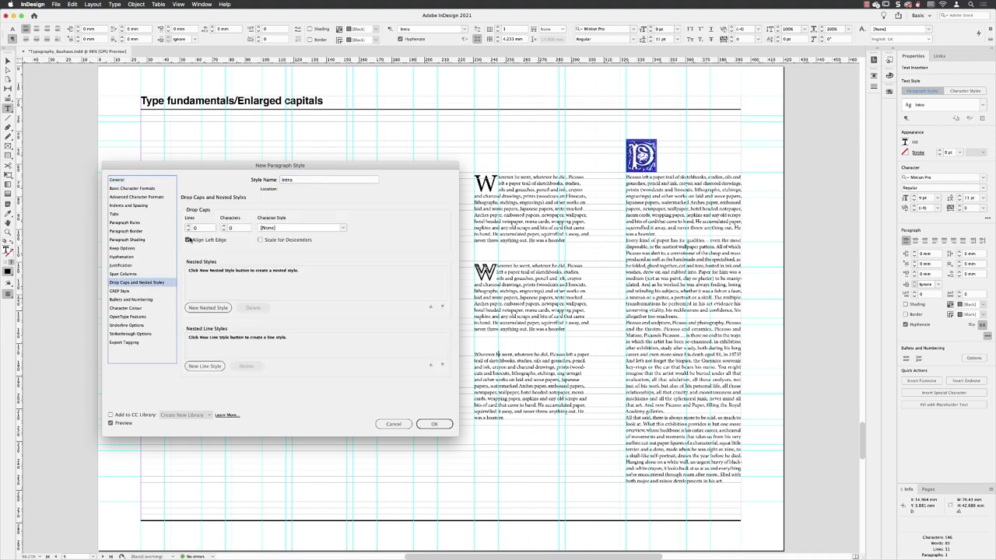
pyautogui.click(188, 240)
pyautogui.click(189, 226)
pyautogui.click(188, 226)
pyautogui.click(188, 226)
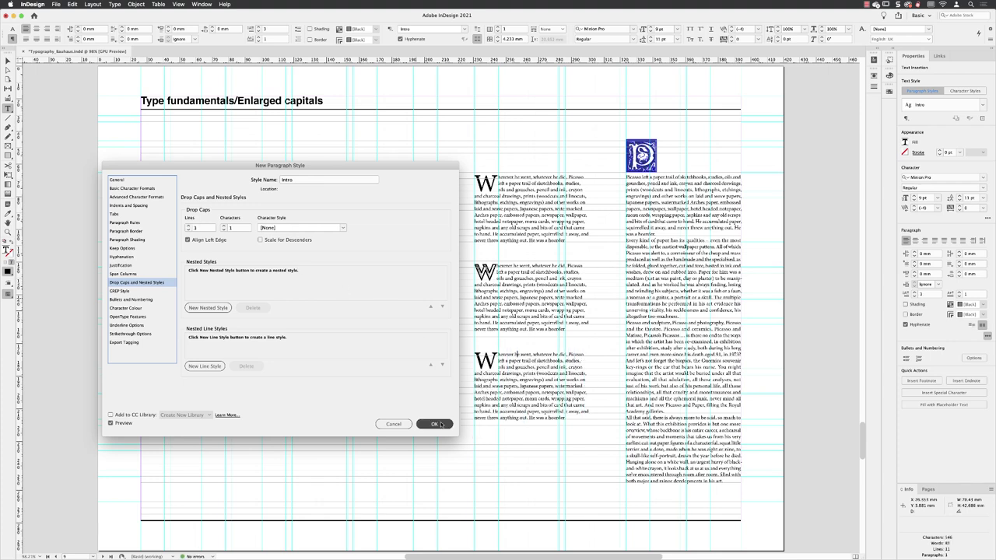
pyautogui.click(440, 424)
pyautogui.moveTo(498, 359); pyautogui.dragTo(476, 356)
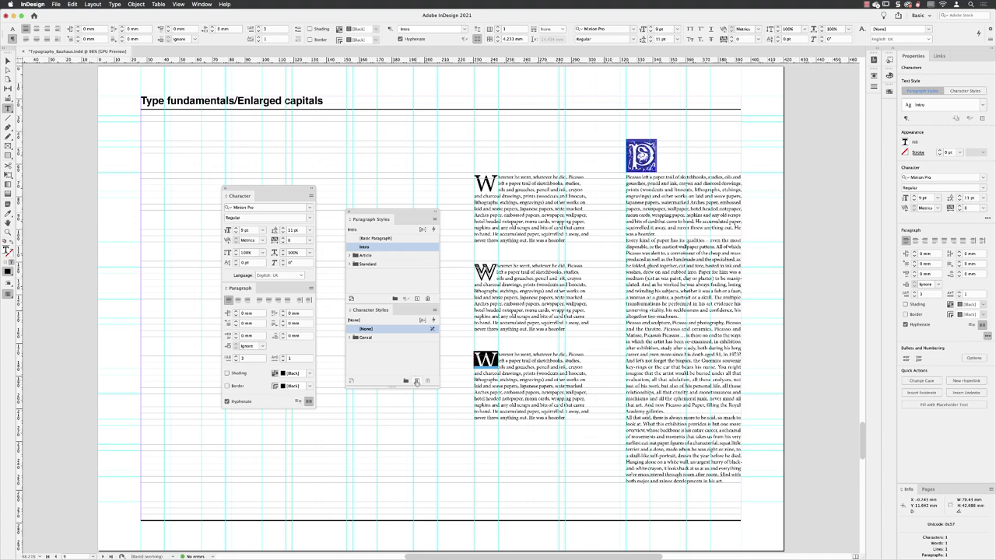
# - Create a character style named 'DropCaps' from the selected W
pyautogui.keyDown('alt'); pyautogui.click(417, 382); pyautogui.keyUp('alt')
pyautogui.write('Drop')
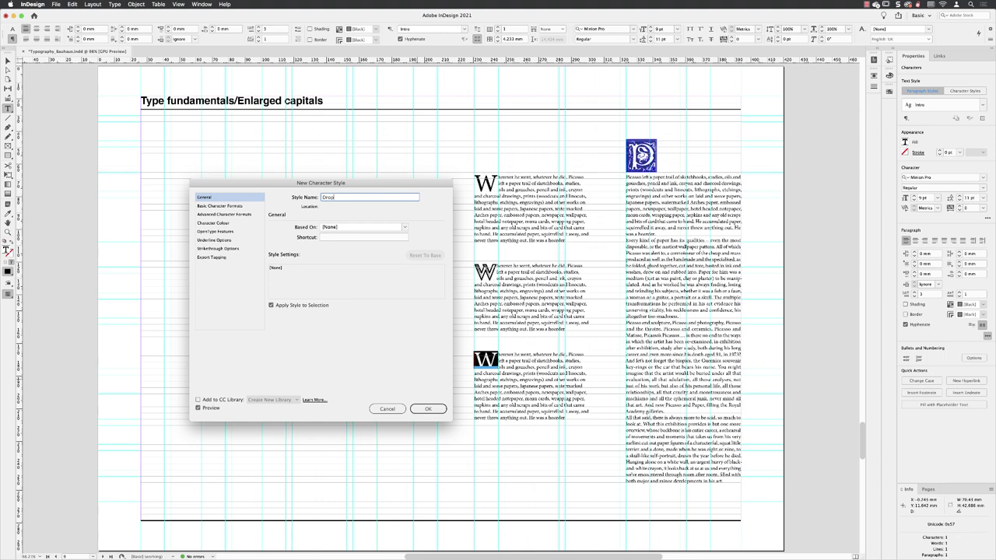
pyautogui.write('Caps')
pyautogui.click(428, 410)
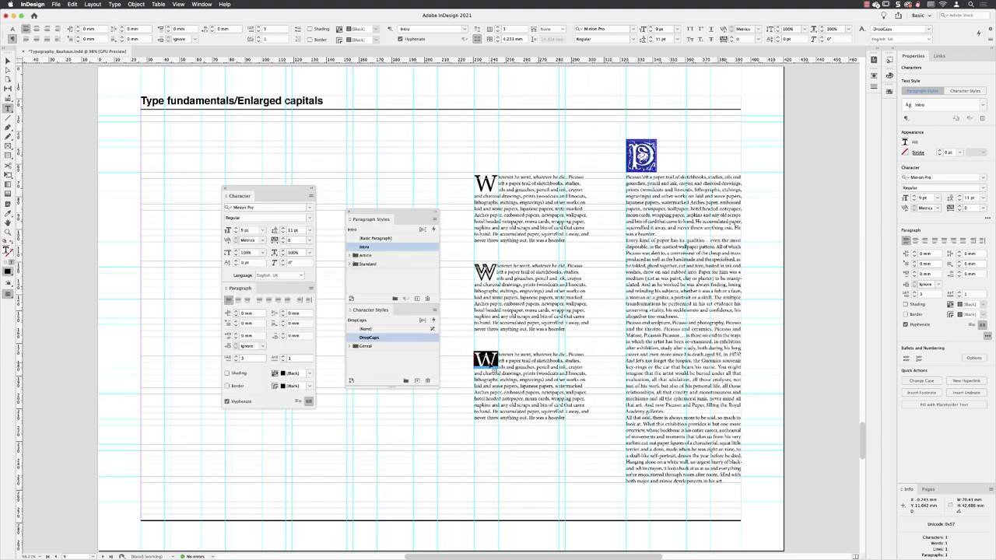
pyautogui.press('Escape')
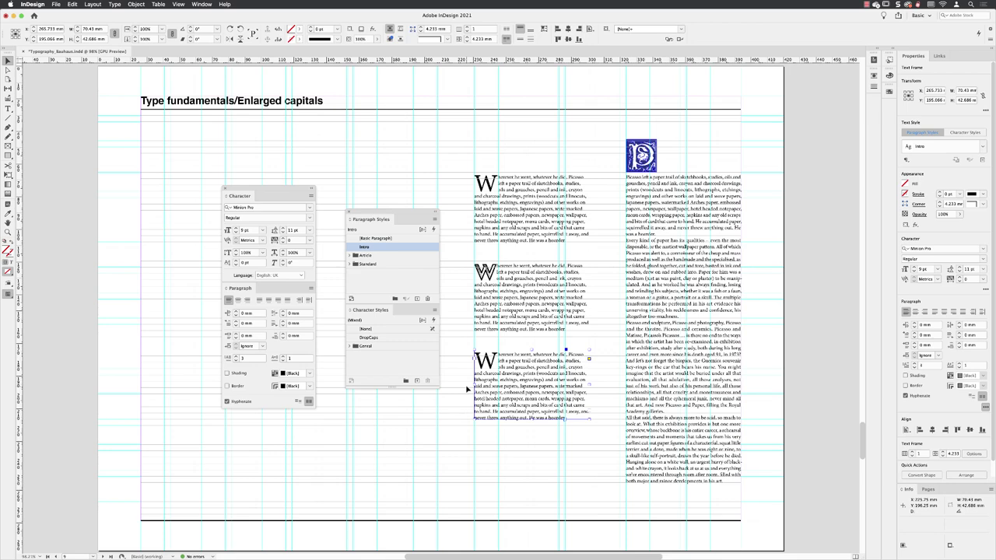
# - Zoom in on the third paragraph's drop cap
pyautogui.press('z')
pyautogui.moveTo(507, 365); pyautogui.dragTo(577, 348)
pyautogui.scroll(-2, 577, 347)
pyautogui.hscroll(1, 544, 334)
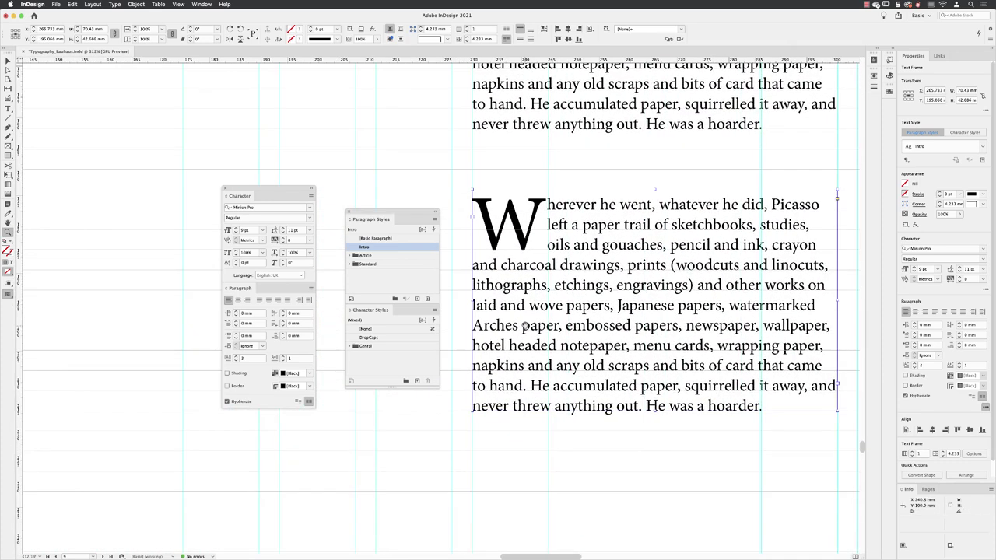
pyautogui.press('v')
# - Edit the DropCaps character style and turn its underline on
pyautogui.click(463, 165)
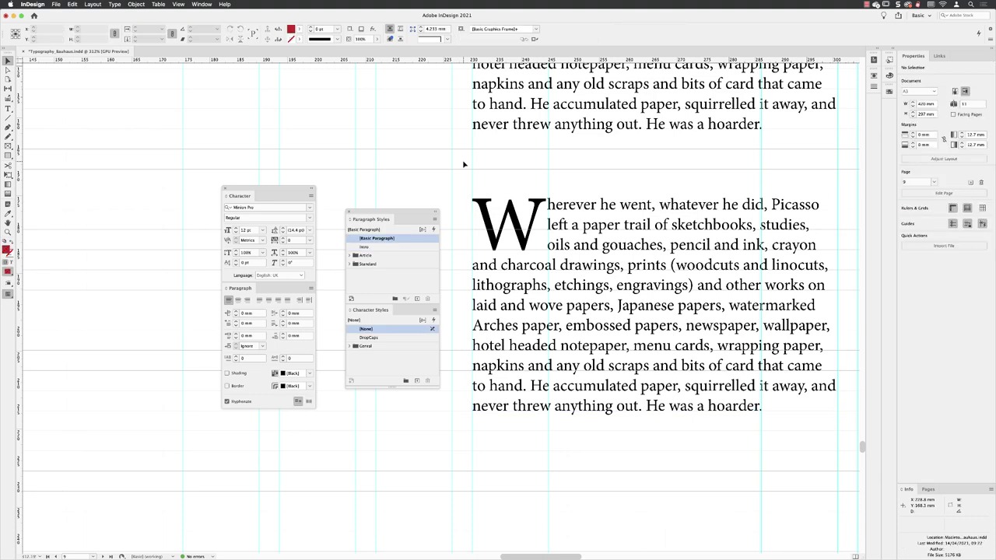
pyautogui.rightClick(374, 340)
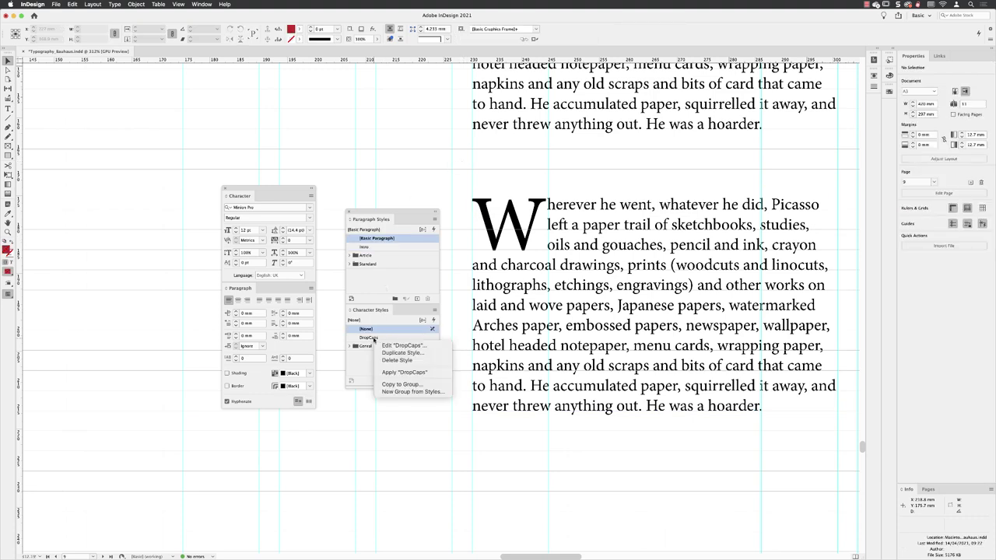
pyautogui.click(386, 346)
pyautogui.moveTo(416, 185); pyautogui.dragTo(405, 178)
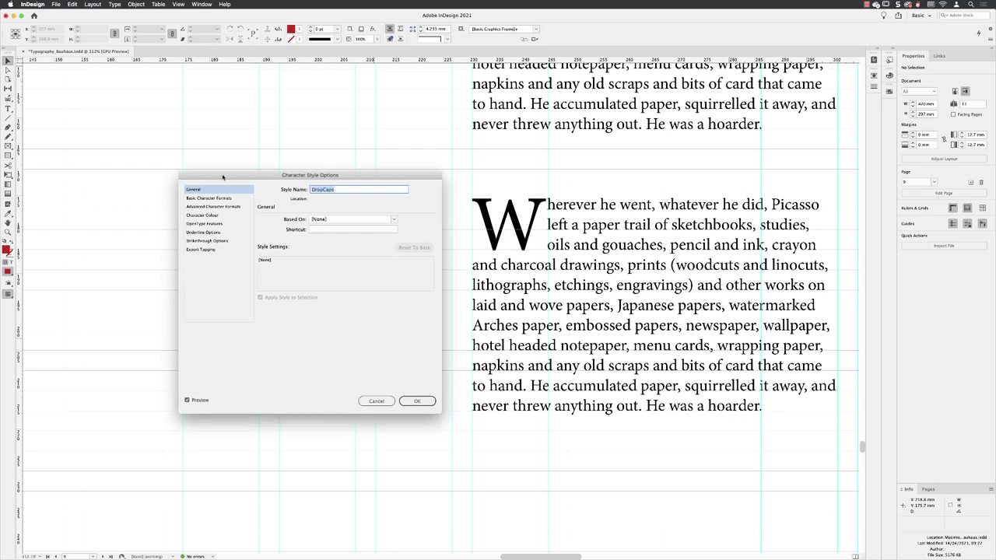
pyautogui.click(204, 232)
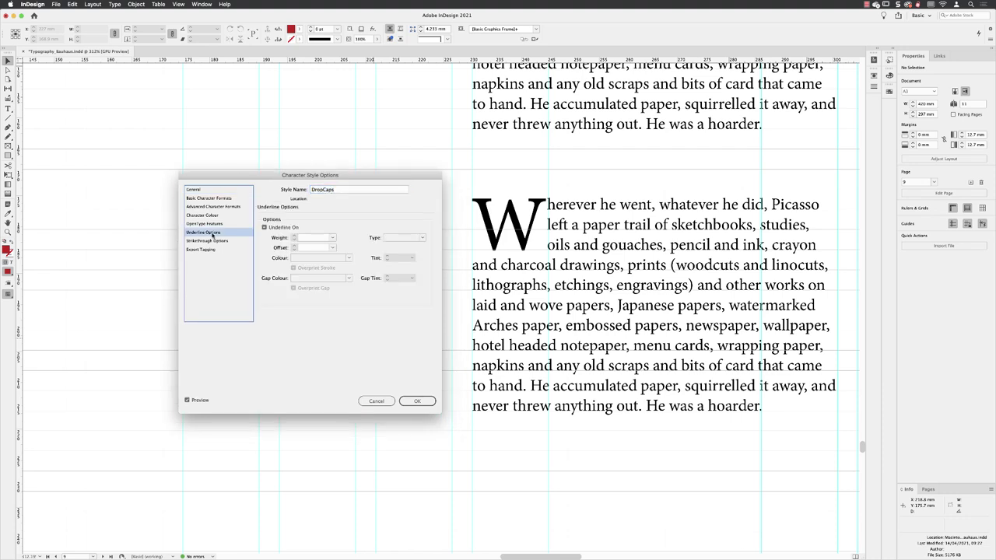
pyautogui.click(264, 227)
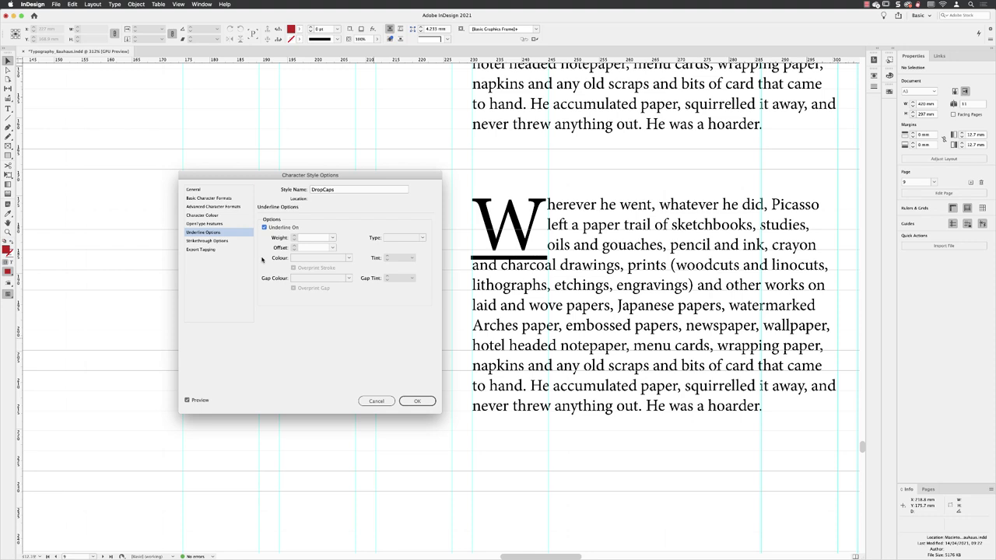
# - Set the DropCaps underline weight to 30 pt, then raise it to 35 pt
pyautogui.click(333, 238)
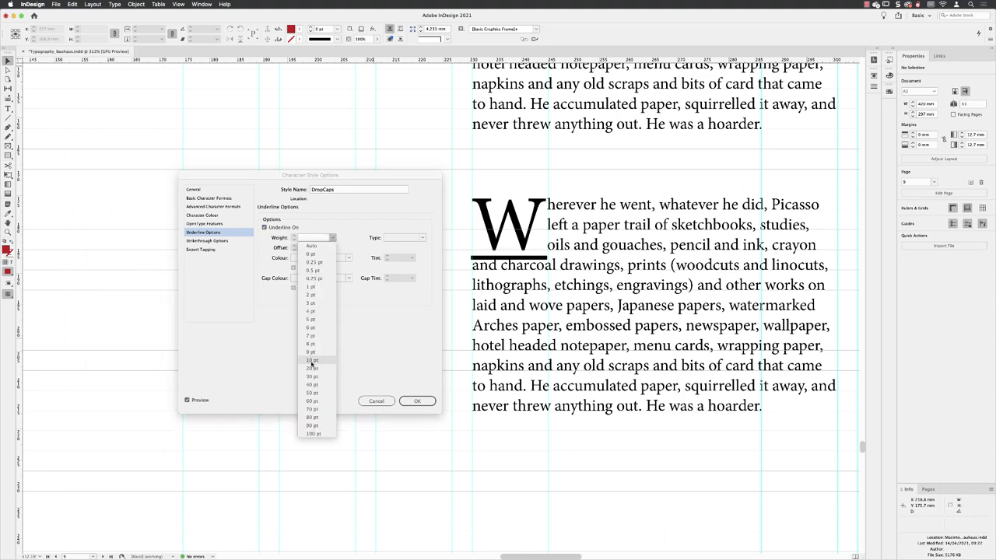
pyautogui.click(312, 376)
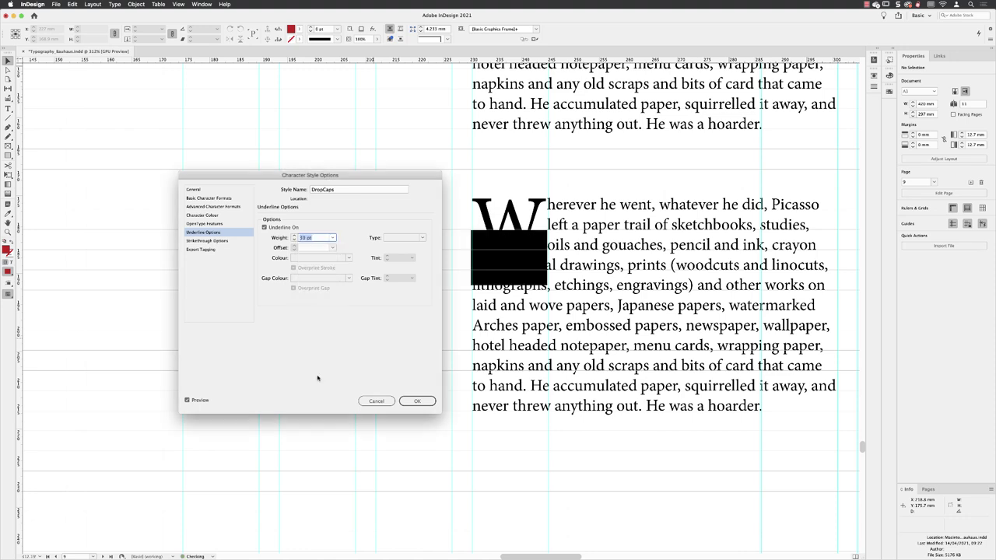
pyautogui.click(293, 235)
pyautogui.click(293, 235)
pyautogui.click(293, 235)
pyautogui.click(294, 235)
pyautogui.click(293, 235)
pyautogui.click(293, 236)
pyautogui.click(294, 235)
pyautogui.click(293, 235)
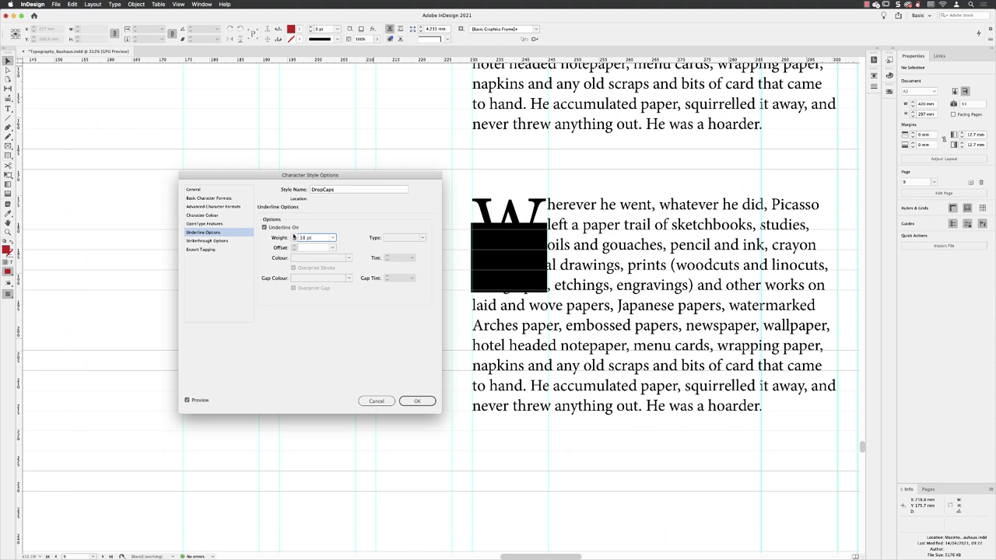
# - Make the drop cap letter Paper-coloured and the underline red (C=15 M=100 Y=100 K=0)
pyautogui.click(212, 217)
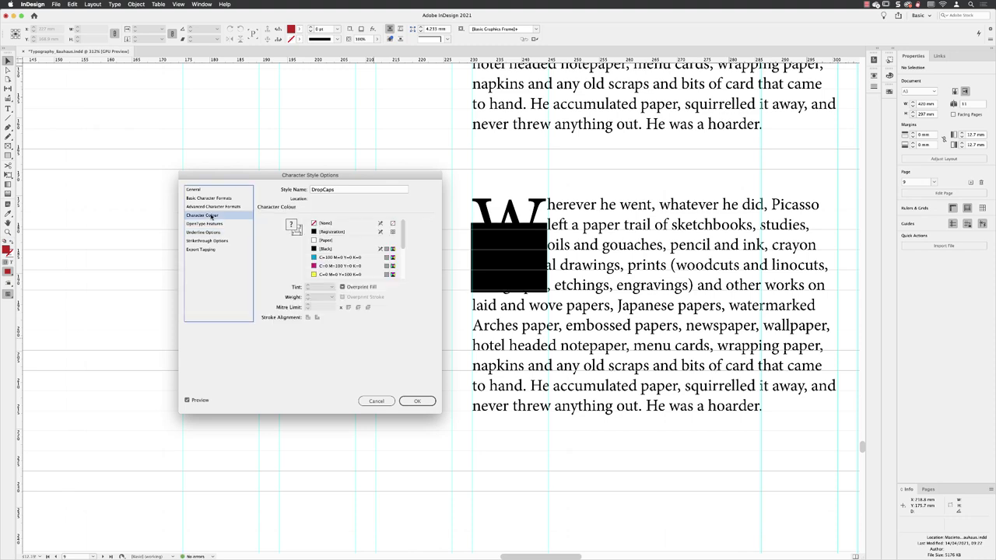
pyautogui.click(362, 241)
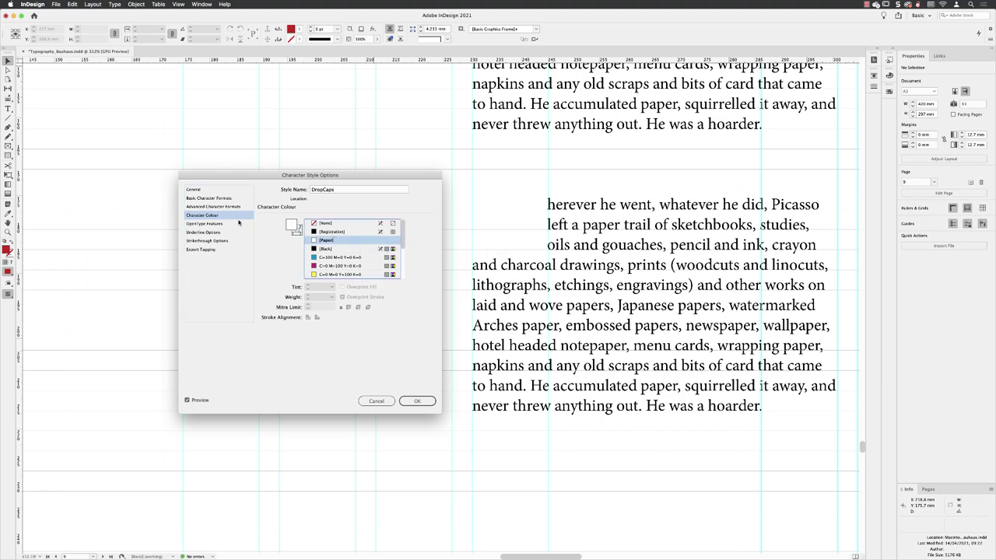
pyautogui.click(206, 233)
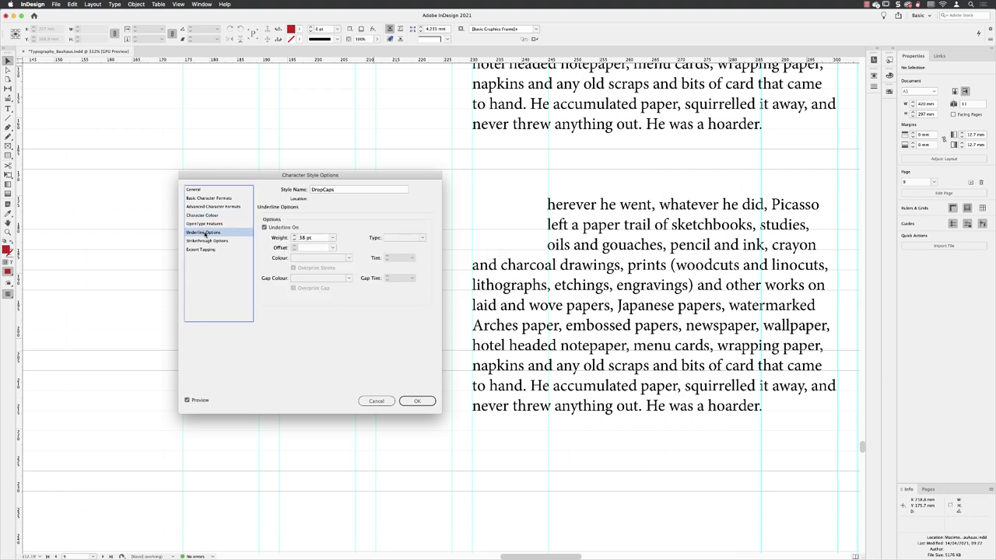
pyautogui.click(347, 258)
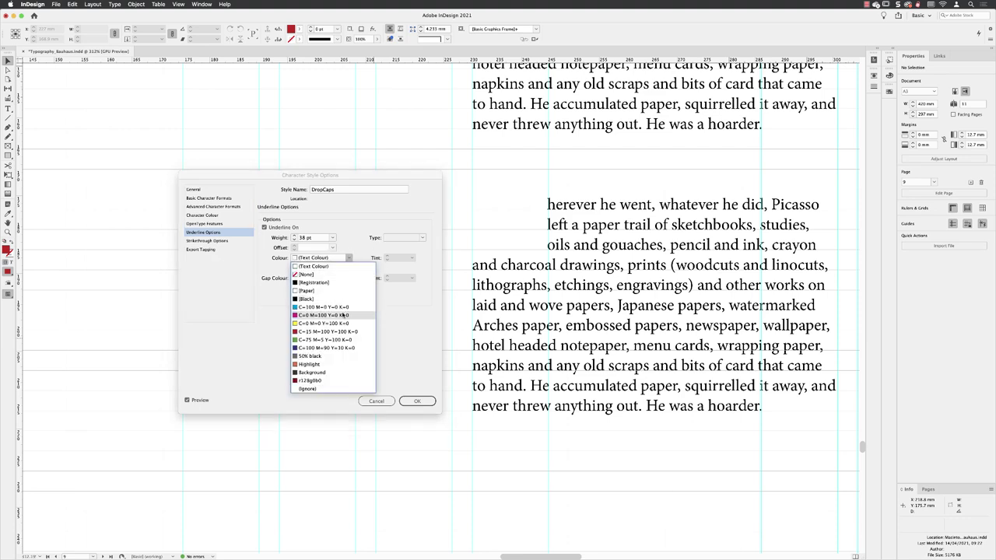
pyautogui.click(340, 331)
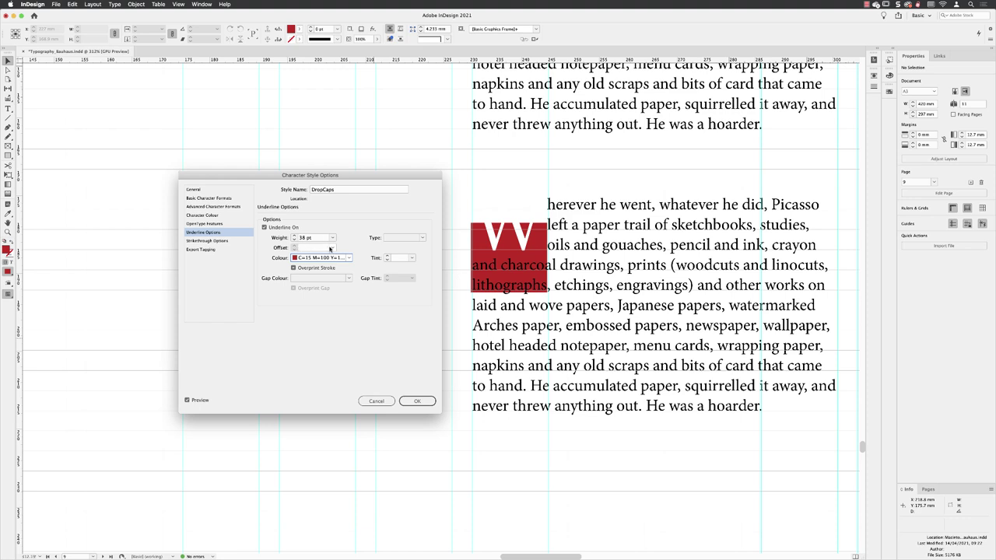
# - Set the underline offset to 1 pt, then step it upward to raise the red band behind the W
pyautogui.click(332, 247)
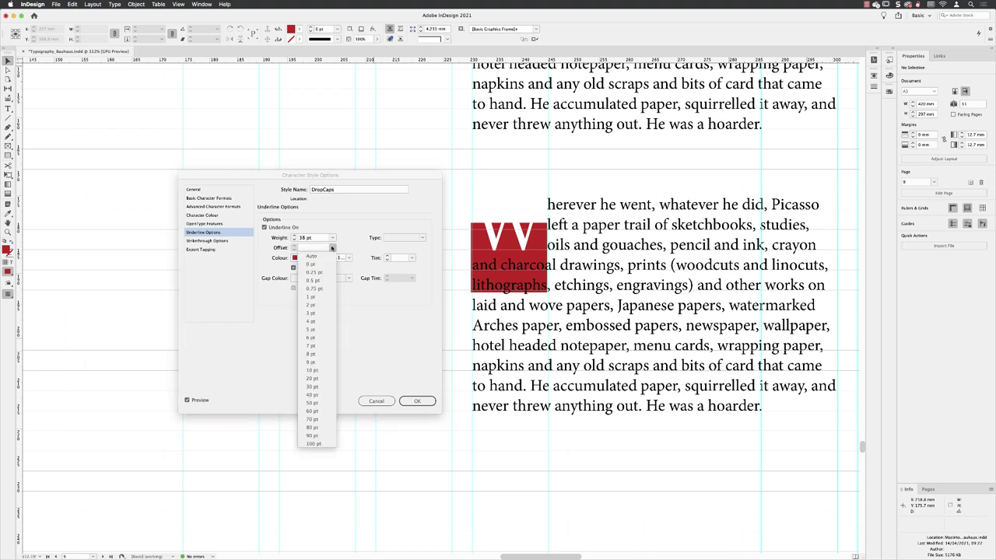
pyautogui.click(311, 296)
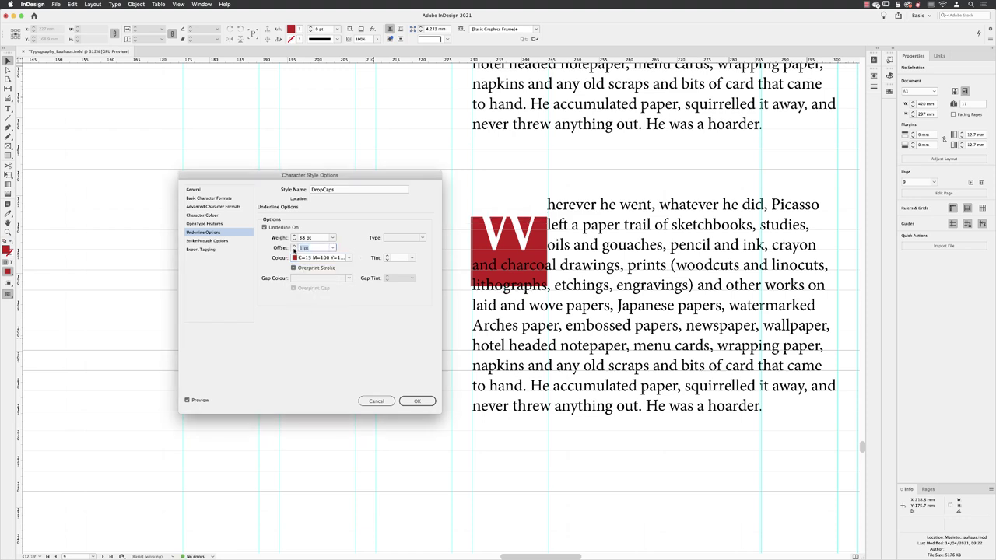
pyautogui.click(295, 246)
pyautogui.click(295, 249)
pyautogui.click(295, 249)
pyautogui.click(295, 249)
pyautogui.click(295, 249)
pyautogui.click(295, 249)
pyautogui.click(295, 249)
pyautogui.click(295, 249)
pyautogui.click(295, 250)
pyautogui.click(294, 249)
pyautogui.click(295, 249)
pyautogui.click(295, 249)
pyautogui.click(295, 249)
pyautogui.click(295, 249)
pyautogui.click(294, 250)
pyautogui.click(295, 249)
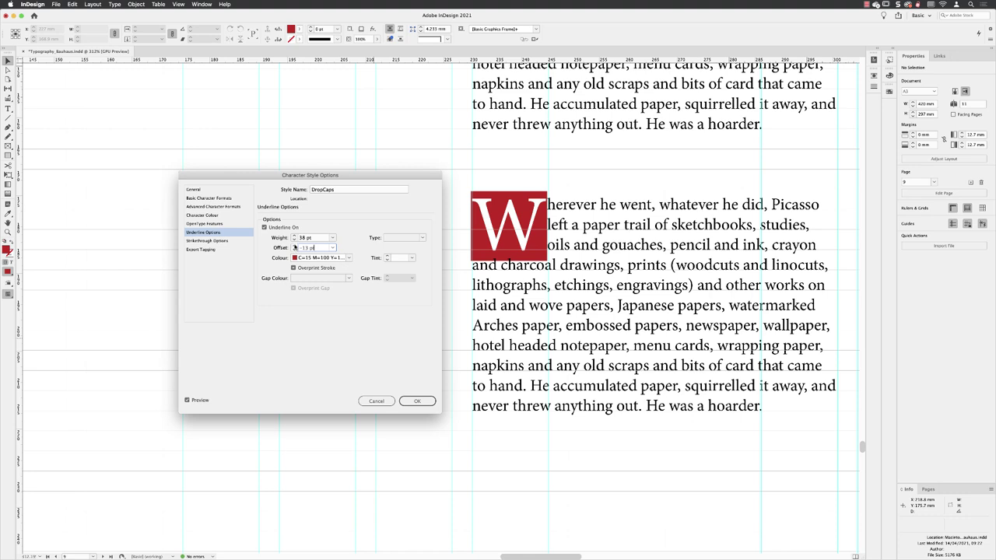
# - Thin the red underline to 34 pt and set its offset to -14 pt
pyautogui.click(294, 240)
pyautogui.click(294, 240)
pyautogui.click(295, 240)
pyautogui.click(295, 240)
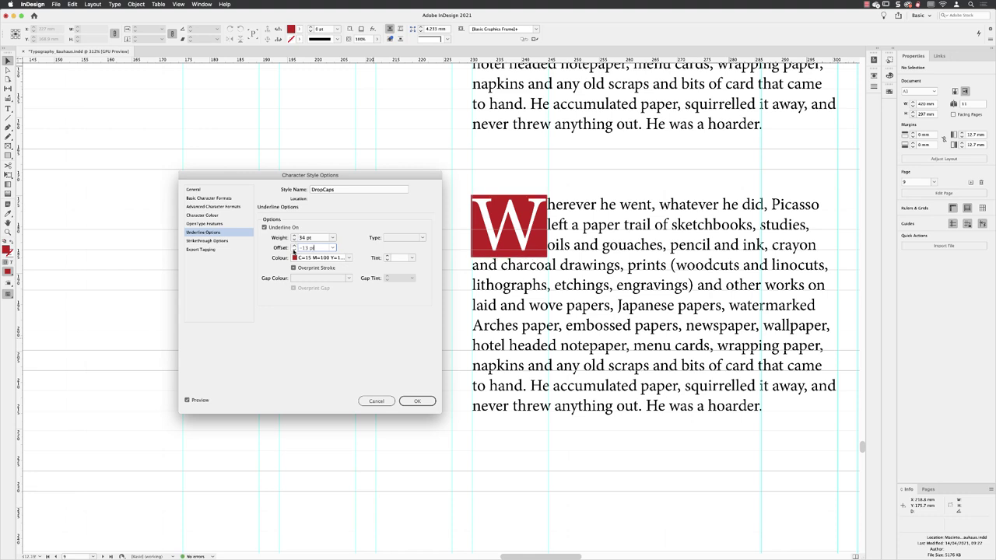
pyautogui.click(295, 249)
# - Set the DropCaps tracking to 40 and save the style
pyautogui.click(206, 199)
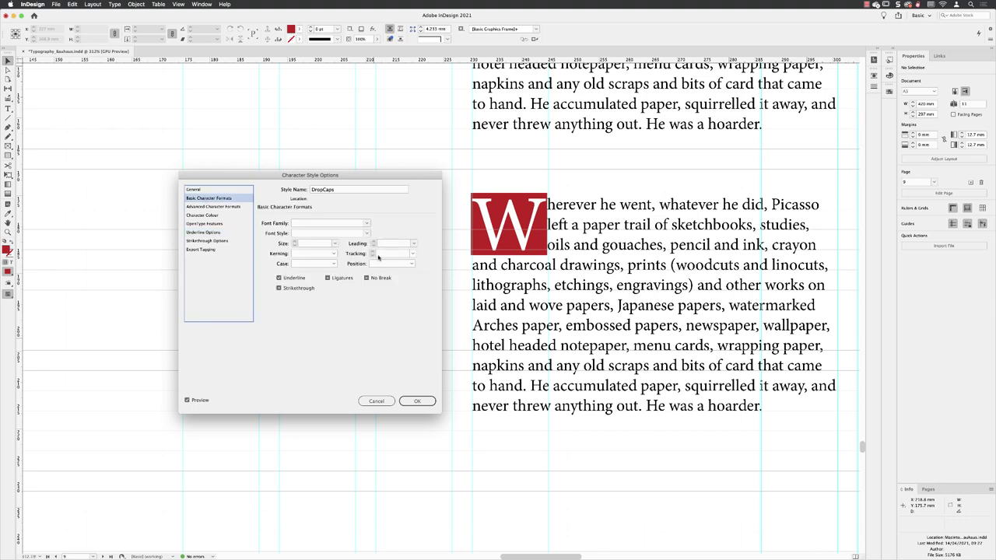
pyautogui.click(412, 254)
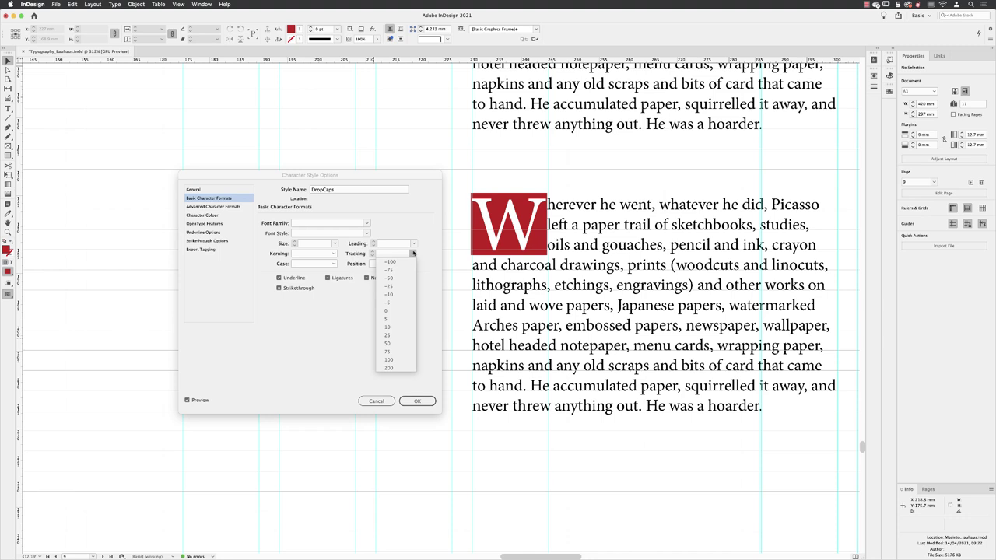
pyautogui.click(401, 327)
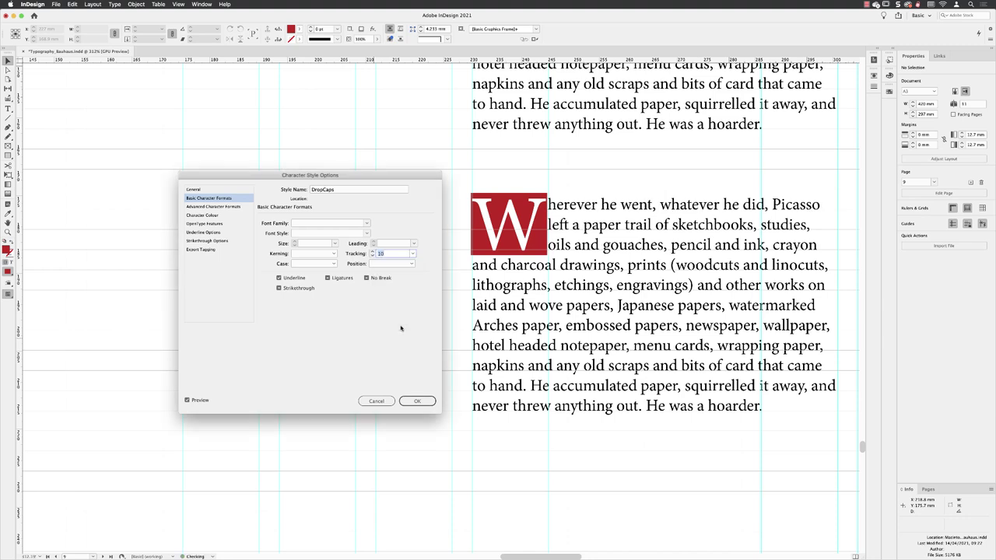
pyautogui.click(372, 252)
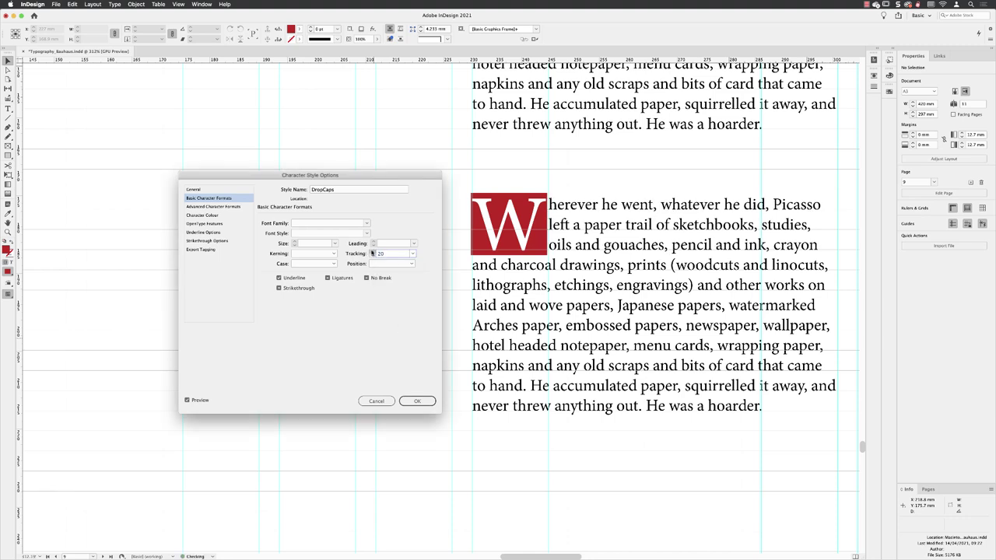
pyautogui.click(372, 252)
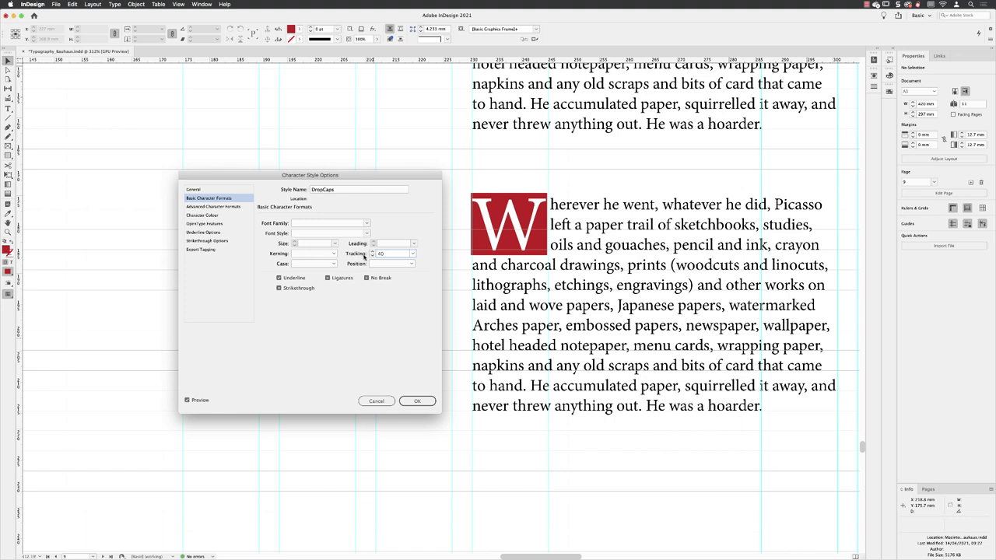
pyautogui.click(415, 400)
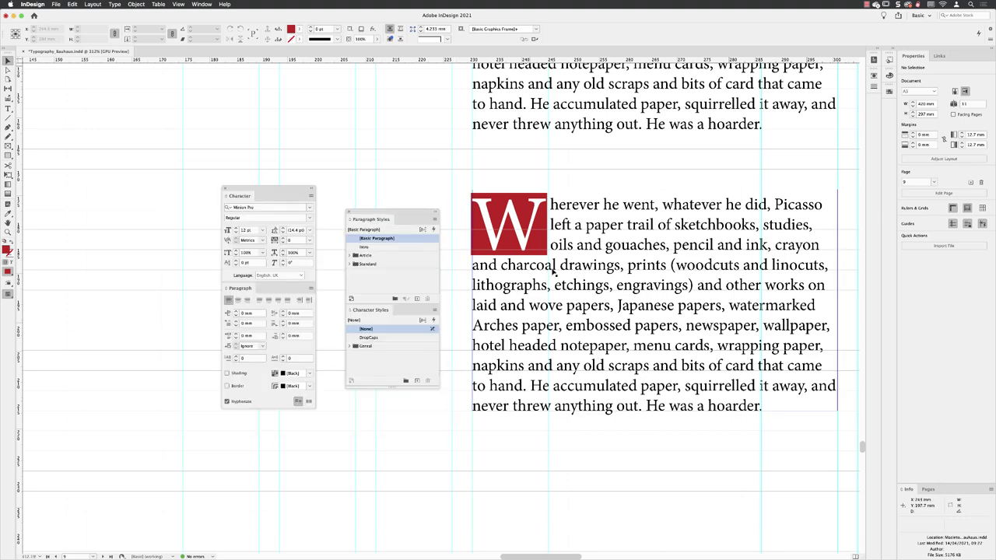
pyautogui.doubleClick(551, 205)
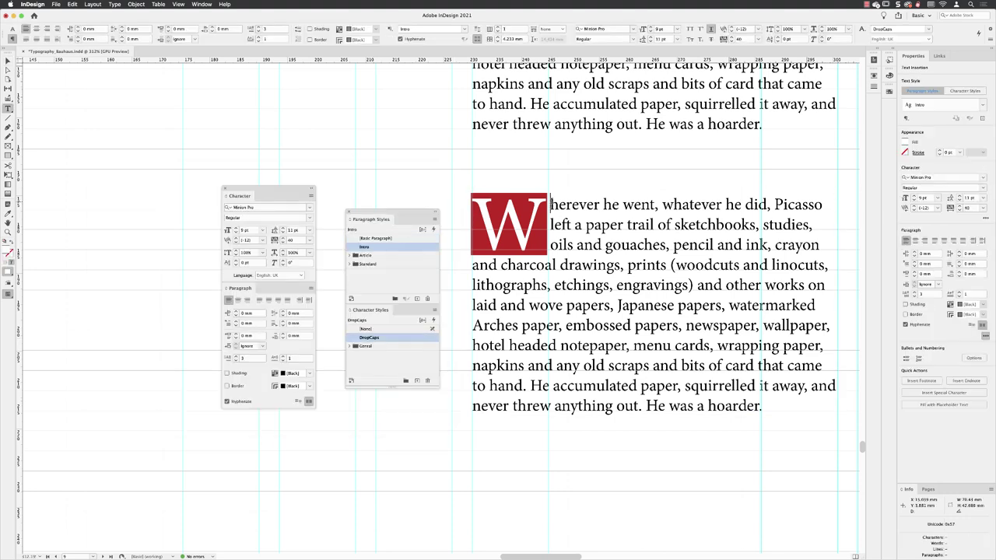
# - Set the drop cap W's character style back to [None]
pyautogui.moveTo(550, 205); pyautogui.dragTo(481, 201)
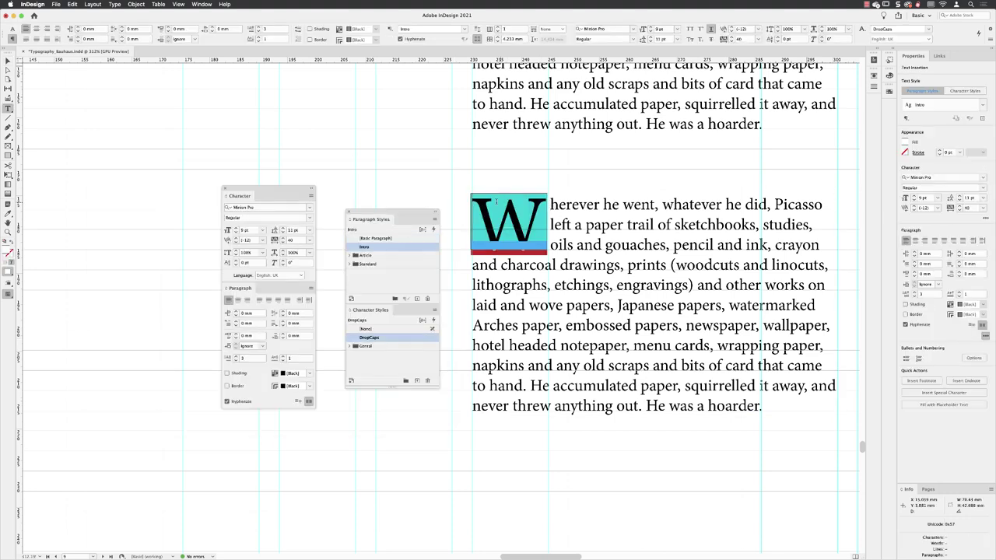
pyautogui.click(367, 329)
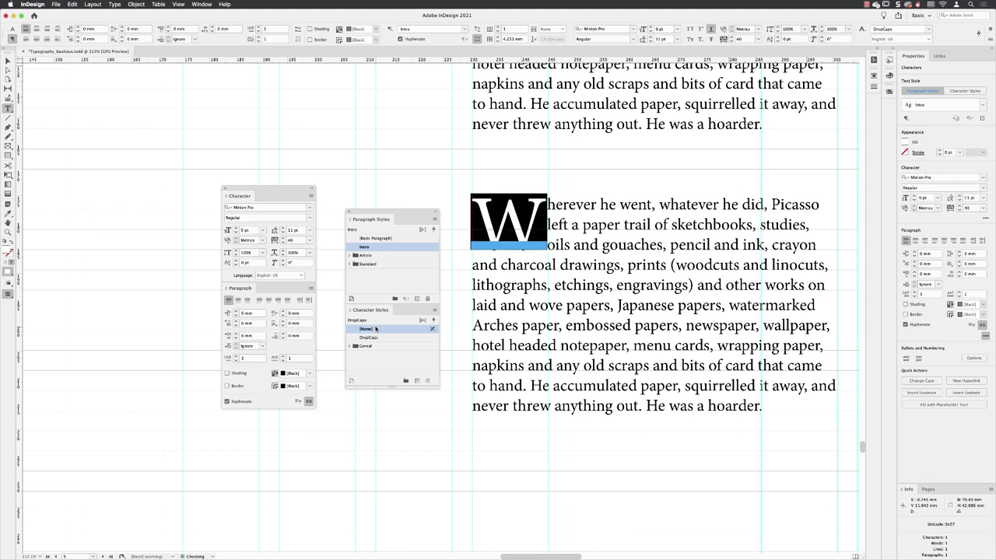
pyautogui.press('Escape')
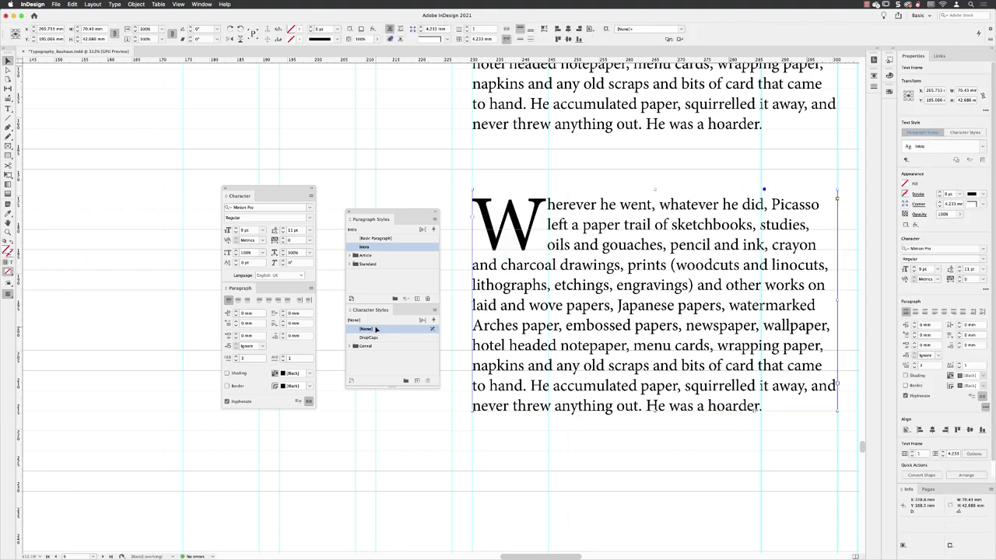
# - Set the Intro style's drop cap character style to DropCaps with Align Left Edge off
pyautogui.rightClick(372, 247)
pyautogui.click(397, 255)
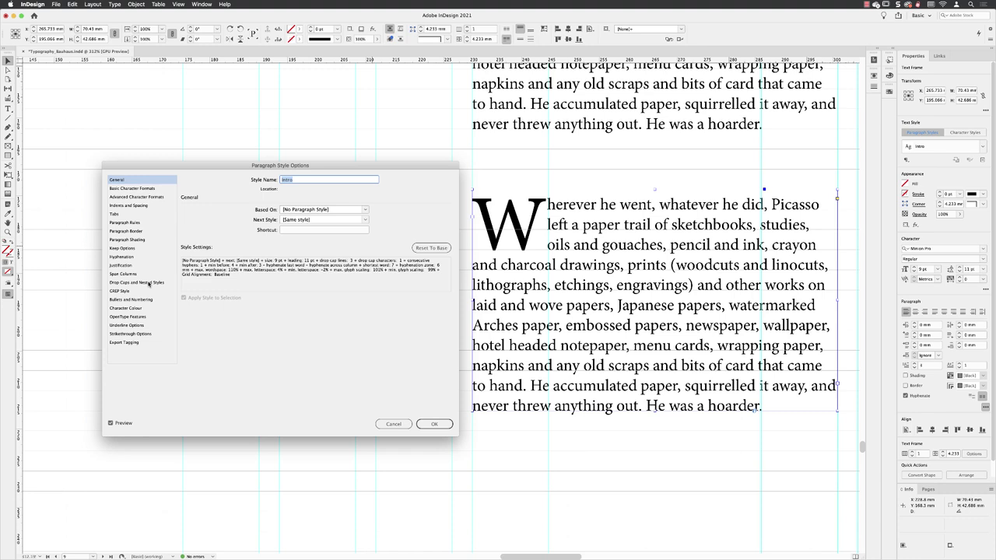
pyautogui.click(148, 284)
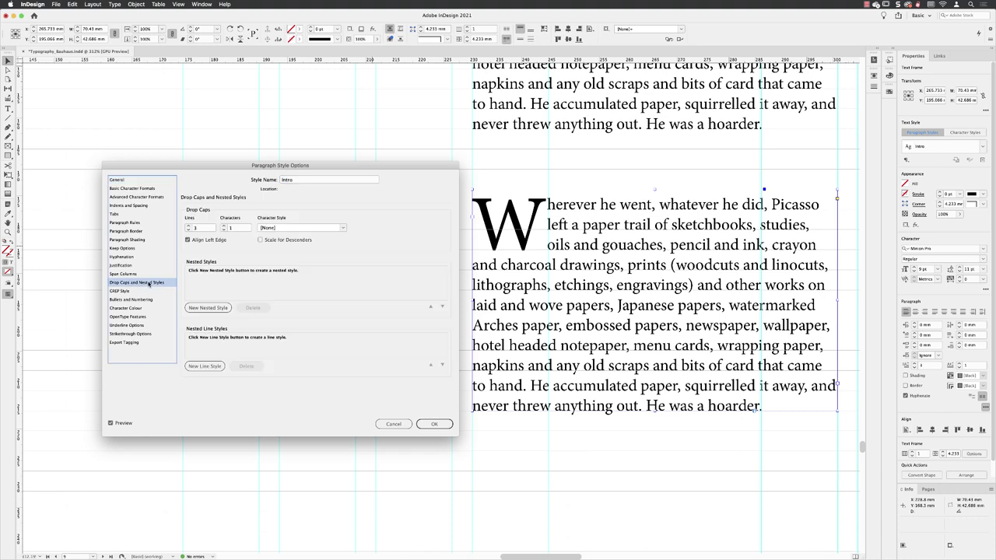
pyautogui.click(343, 228)
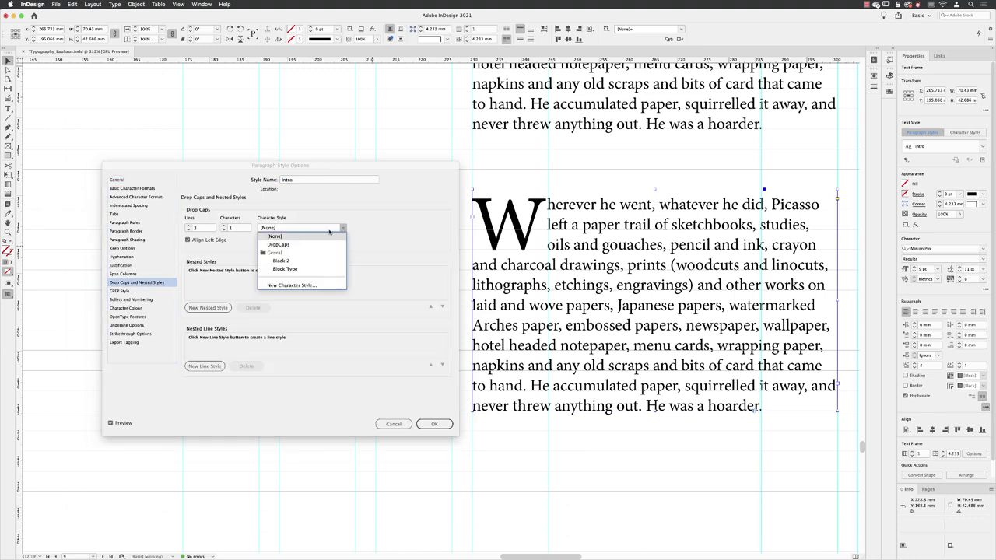
pyautogui.click(289, 245)
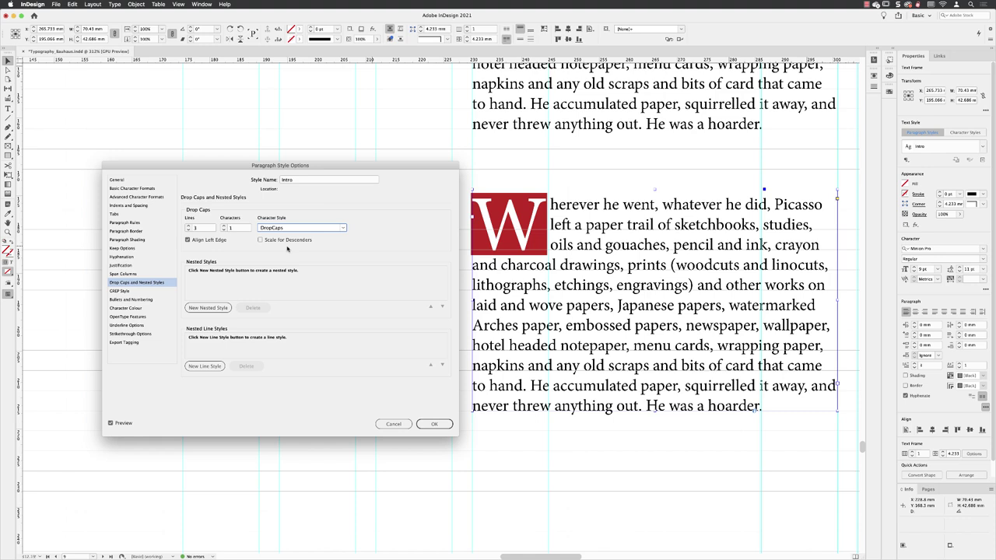
pyautogui.click(188, 240)
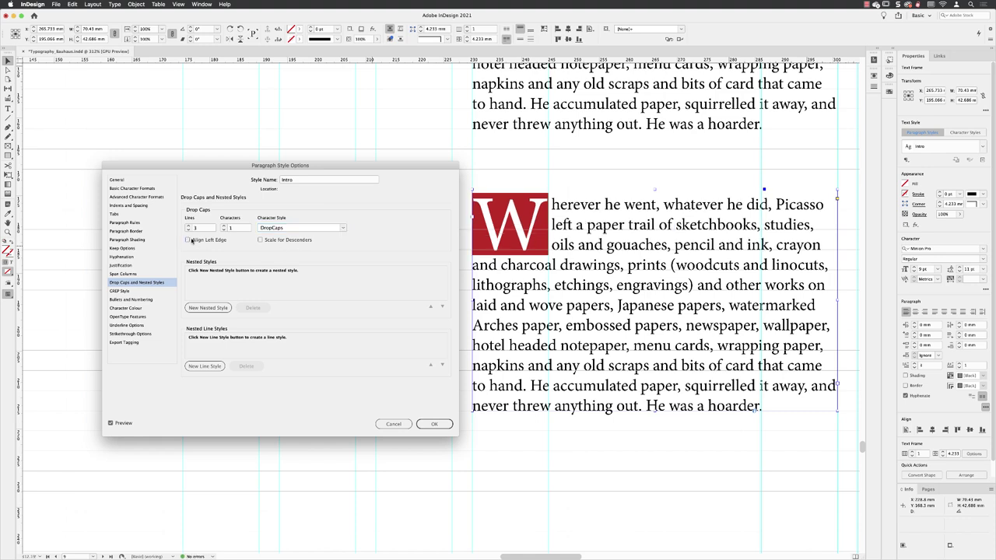
pyautogui.click(436, 426)
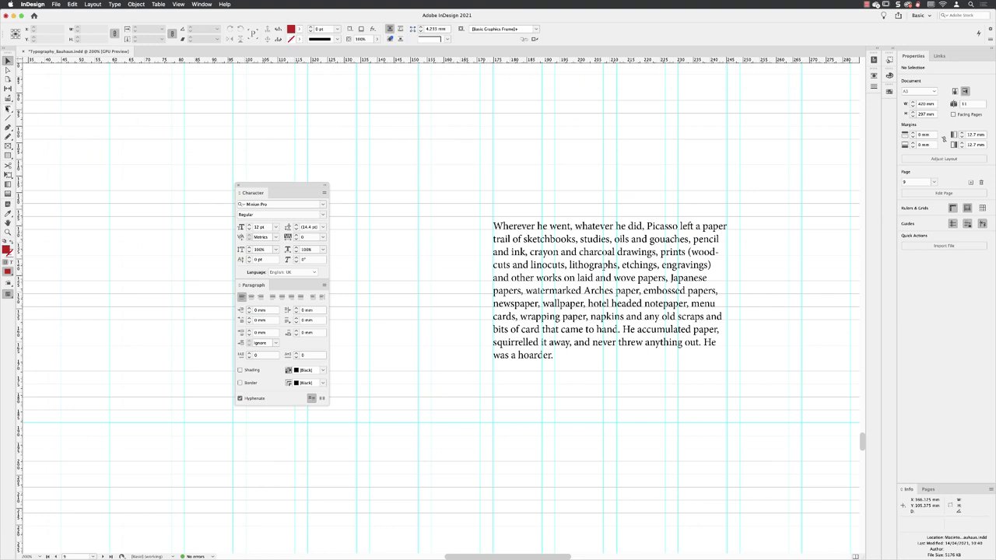
# - Draw a new text frame left of the paragraph containing a 32 pt W
pyautogui.click(8, 109)
pyautogui.moveTo(370, 230); pyautogui.dragTo(444, 301)
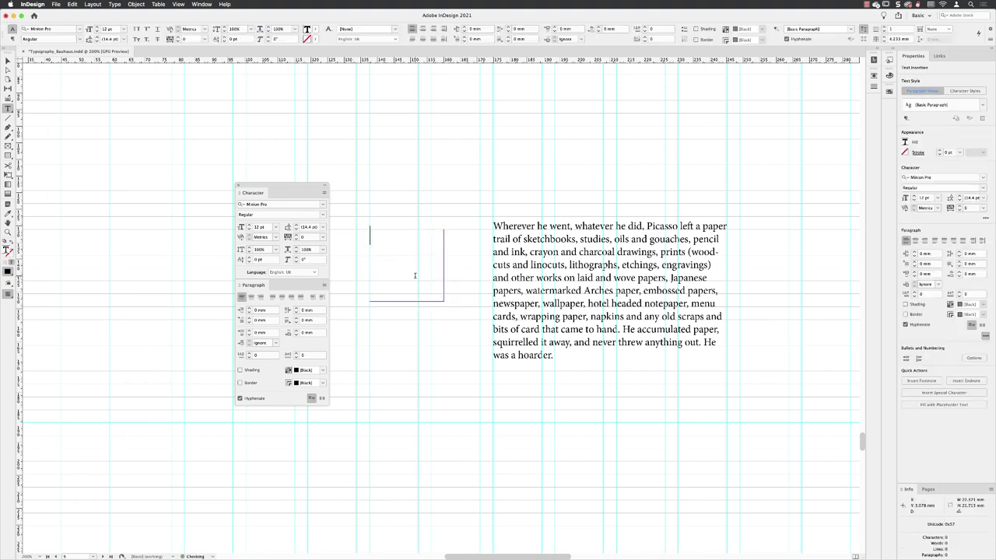
pyautogui.write('W')
pyautogui.hotkey('shift', 'Left')
pyautogui.click(276, 226)
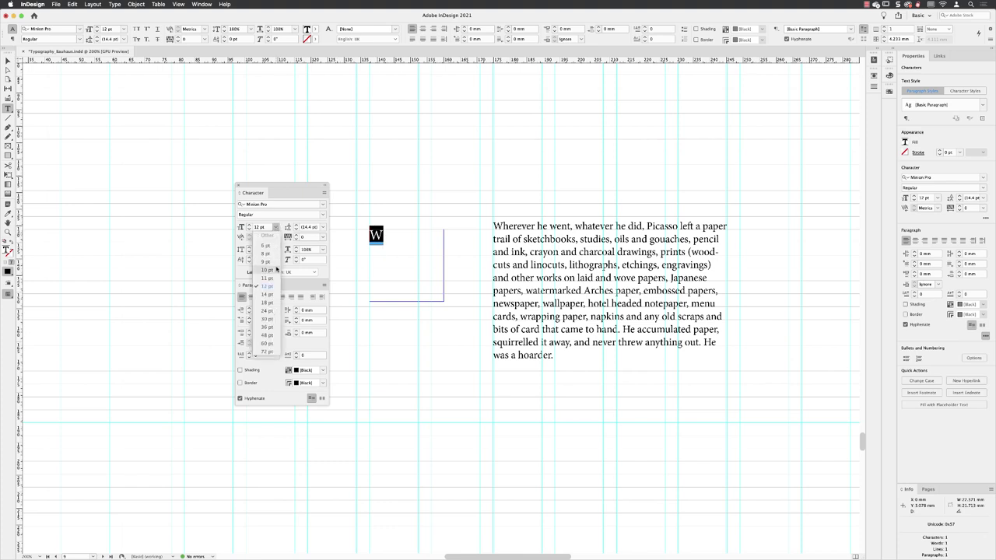
pyautogui.click(267, 319)
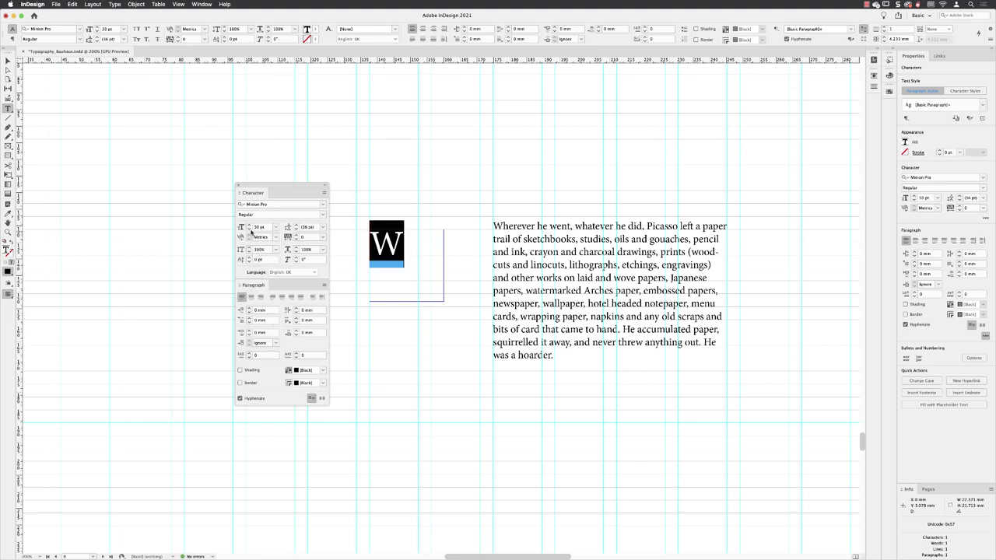
pyautogui.click(249, 225)
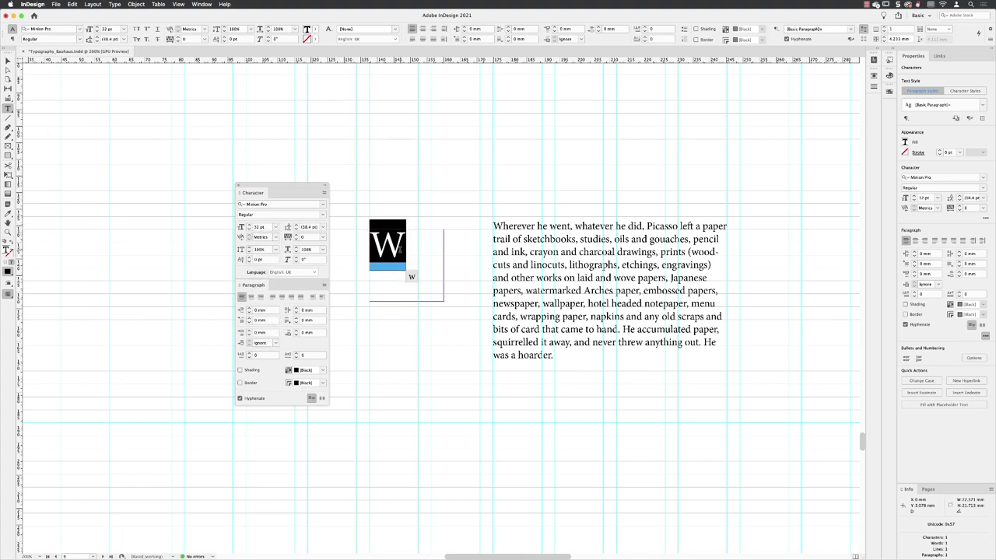
# - Set the W frame's vertical justification to Centre in Text Frame Options
pyautogui.press('Escape')
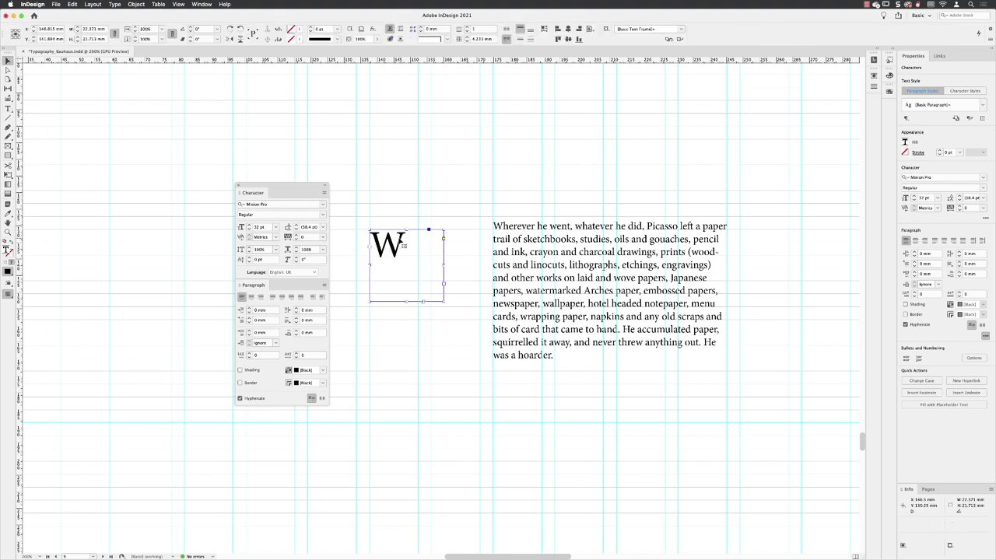
pyautogui.rightClick(402, 245)
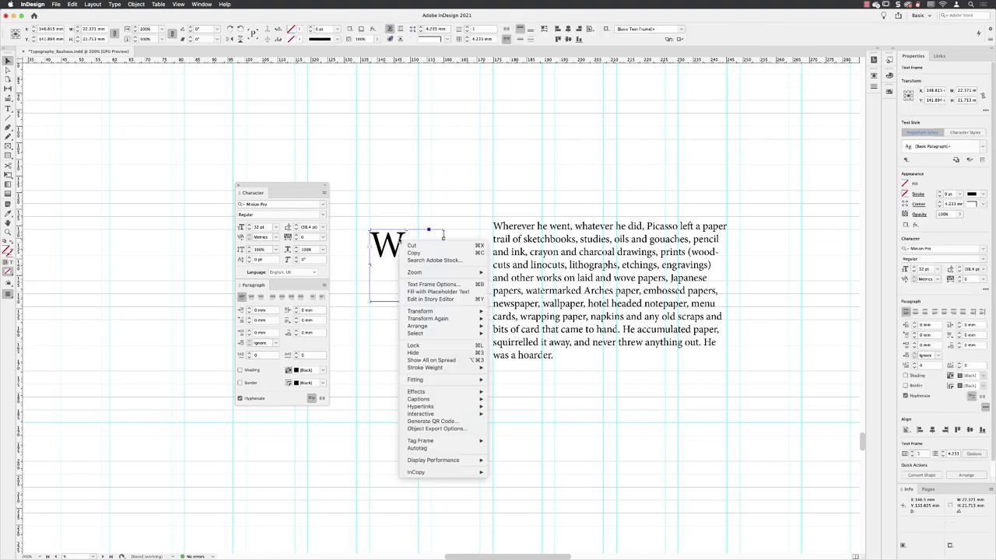
pyautogui.click(451, 285)
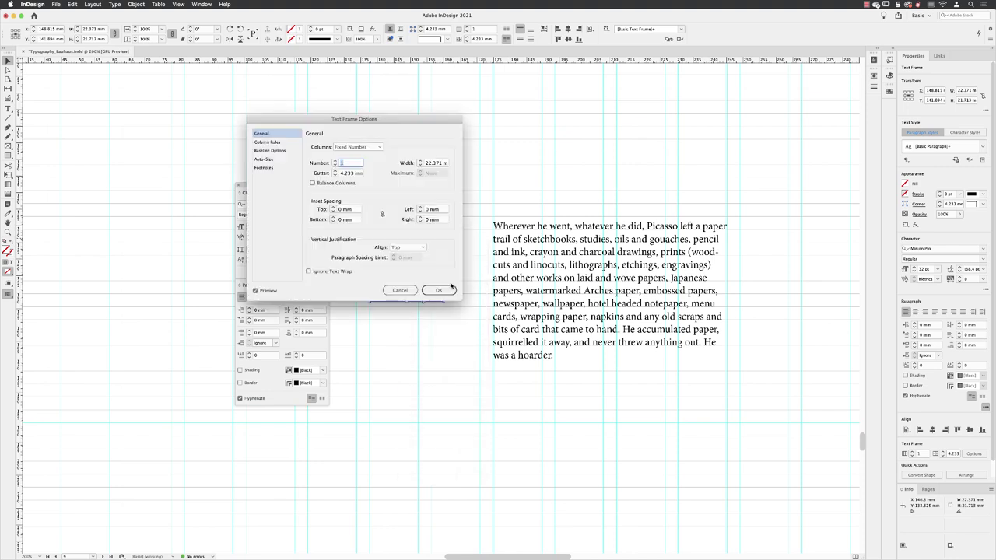
pyautogui.moveTo(399, 125); pyautogui.dragTo(617, 130)
pyautogui.click(627, 249)
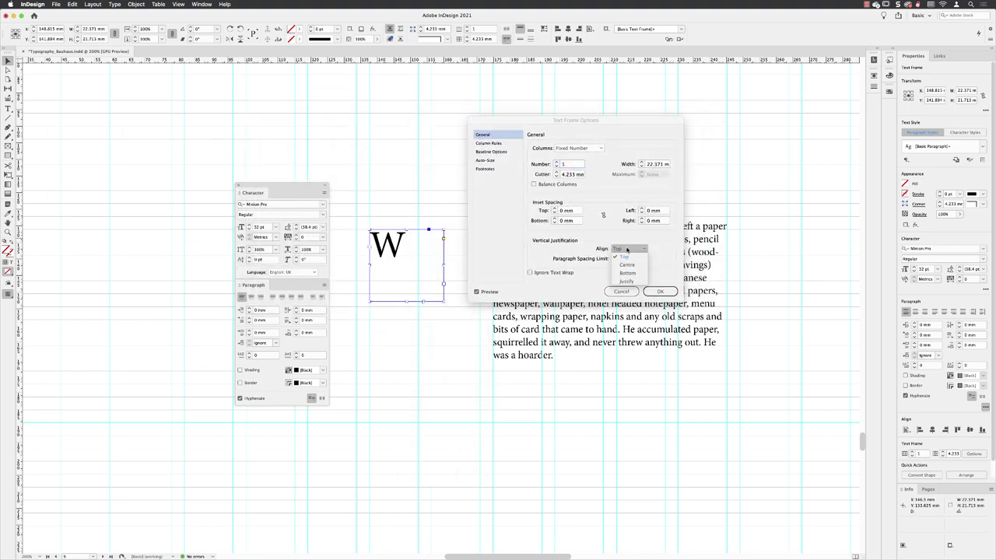
pyautogui.click(629, 265)
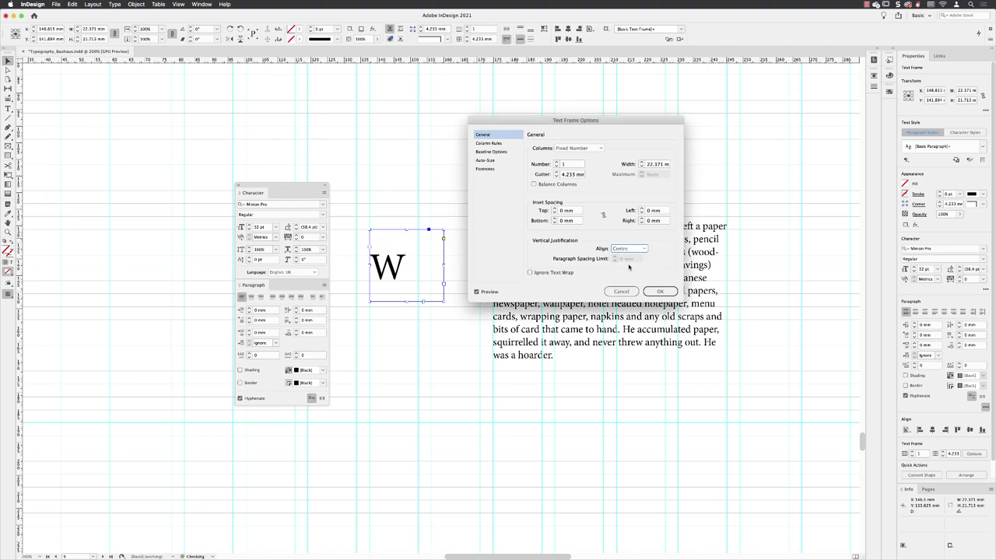
pyautogui.click(658, 292)
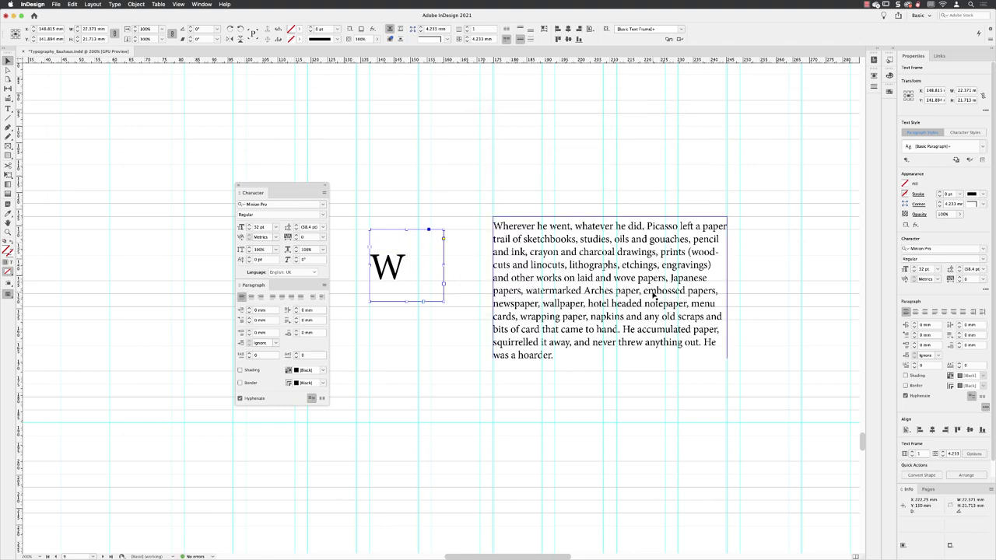
# - Centre the W, fill its frame red, make the letter [Paper], and shrink the frame around it
pyautogui.click(250, 297)
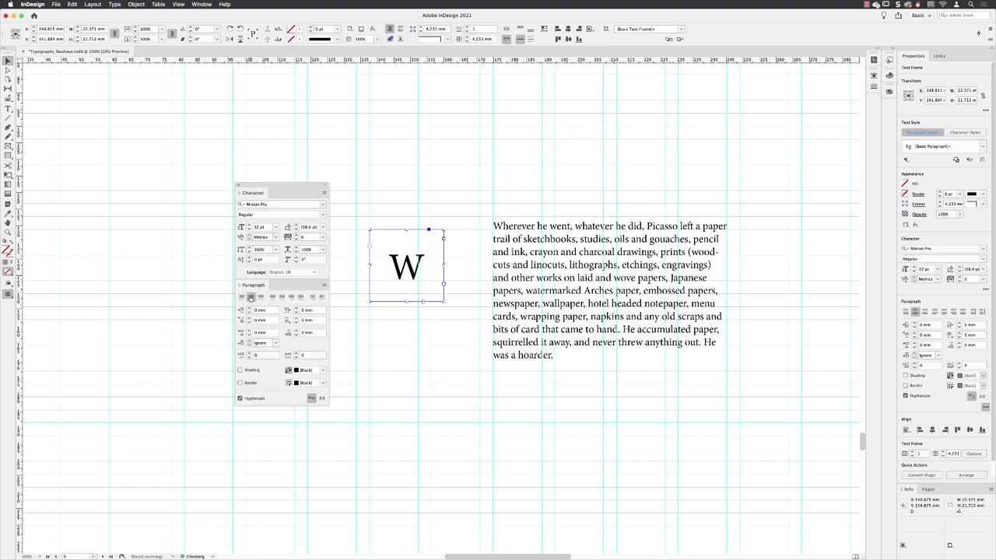
pyautogui.click(298, 29)
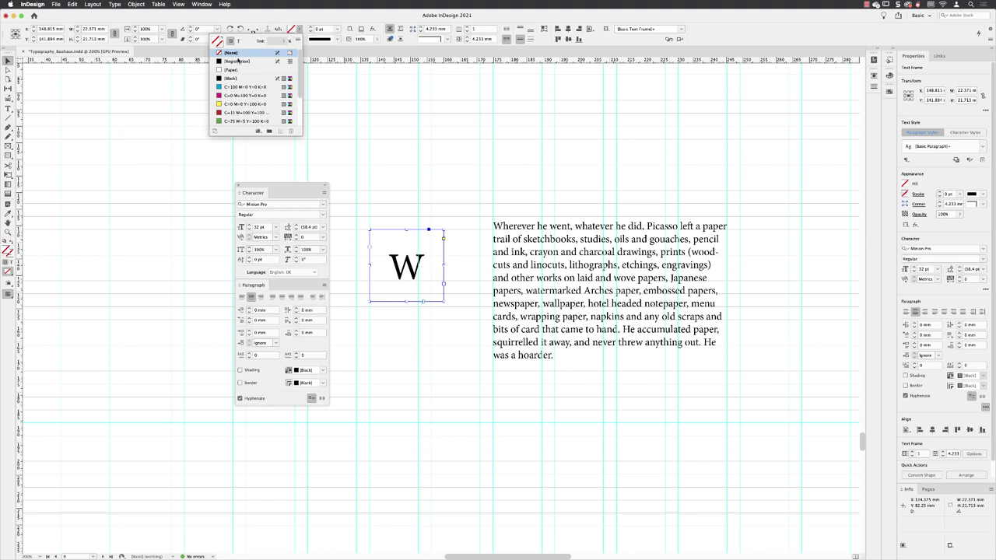
pyautogui.click(242, 113)
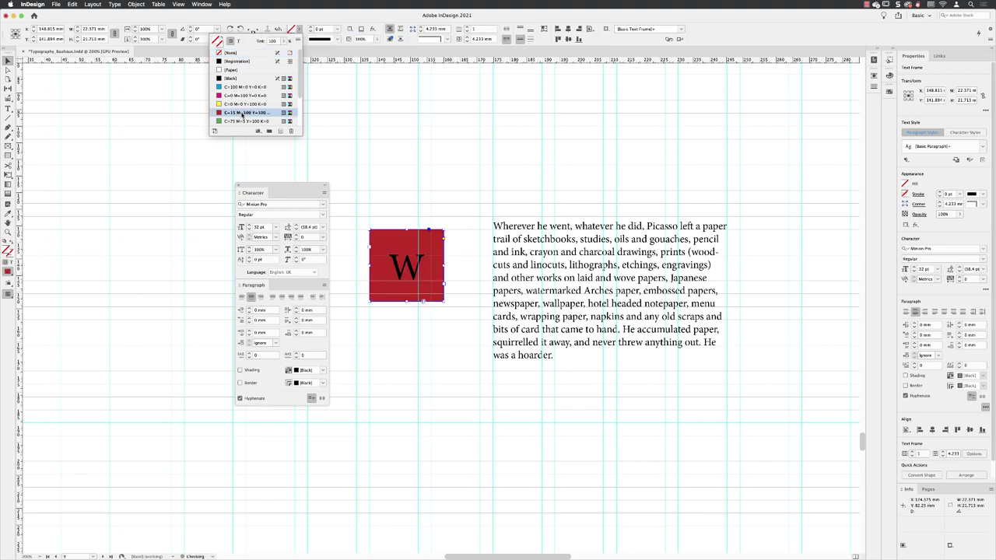
pyautogui.click(239, 40)
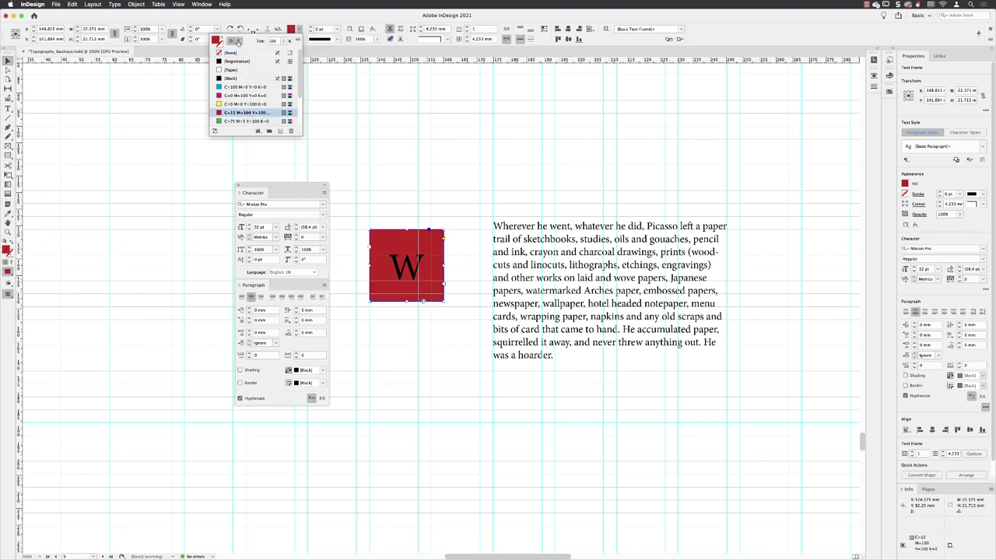
pyautogui.click(233, 70)
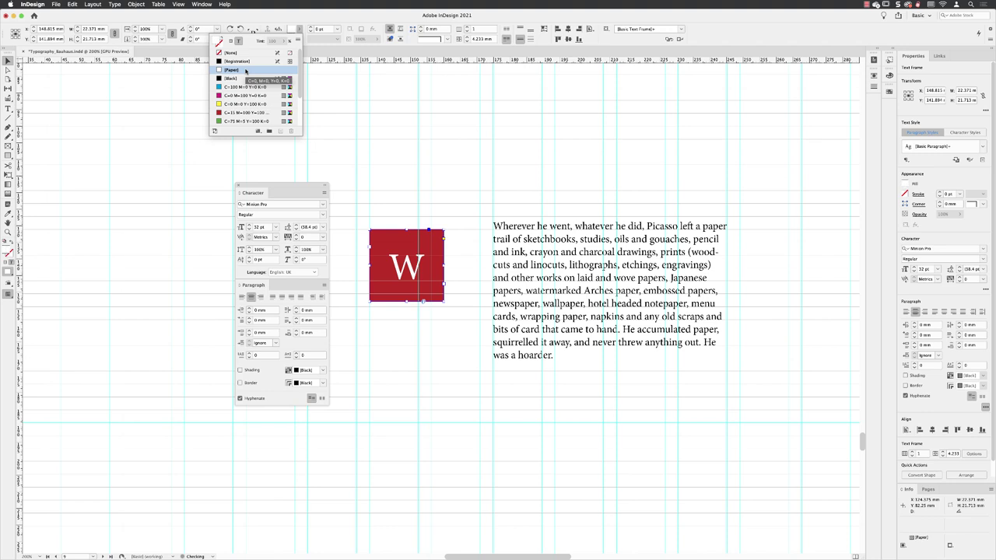
pyautogui.click(336, 127)
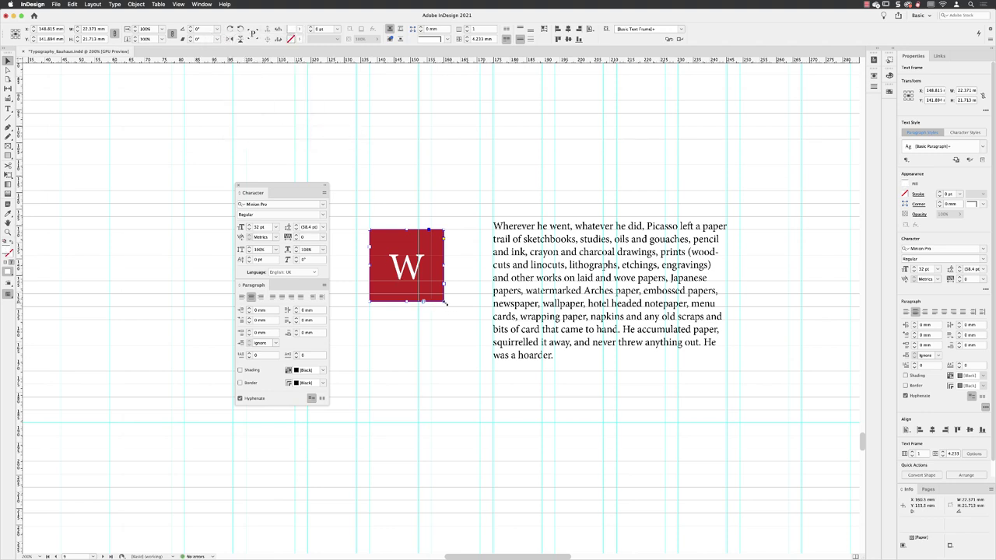
pyautogui.moveTo(443, 301); pyautogui.dragTo(411, 268)
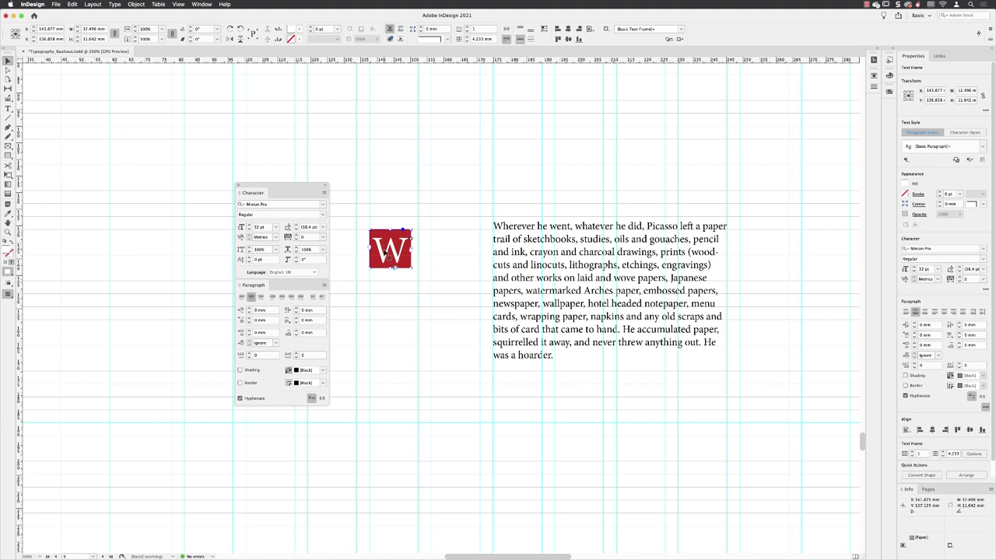
# - Apply Wrap around bounding box to the red W frame in a floating Text Wrap panel
pyautogui.click(200, 4)
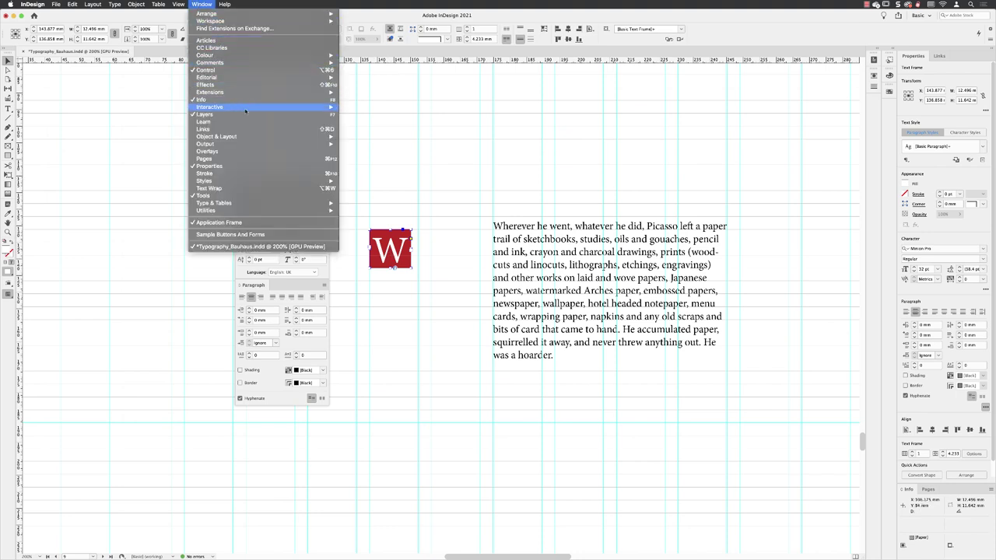
pyautogui.click(251, 189)
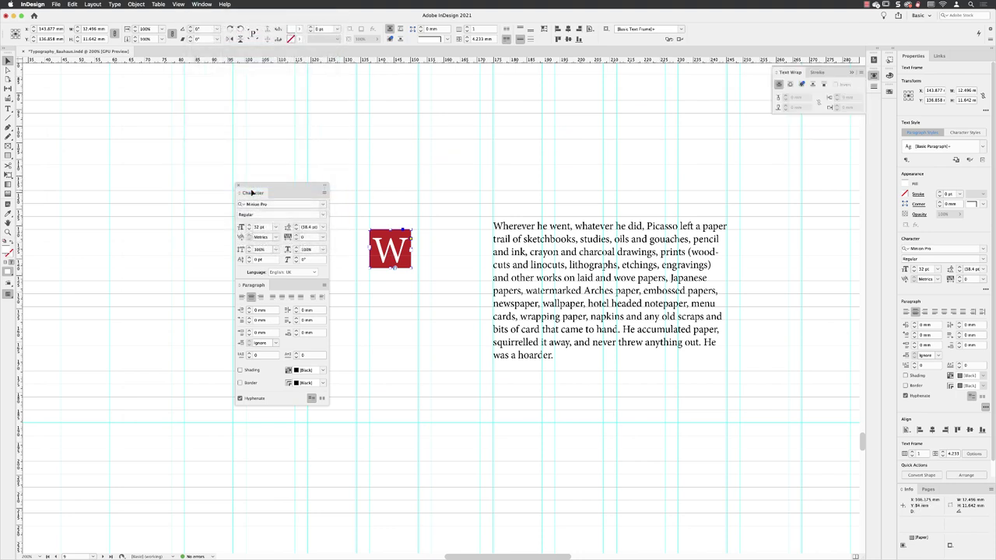
pyautogui.moveTo(776, 79)
pyautogui.mouseDown()
pyautogui.moveTo(467, 138)
pyautogui.moveTo(379, 144)
pyautogui.mouseUp()
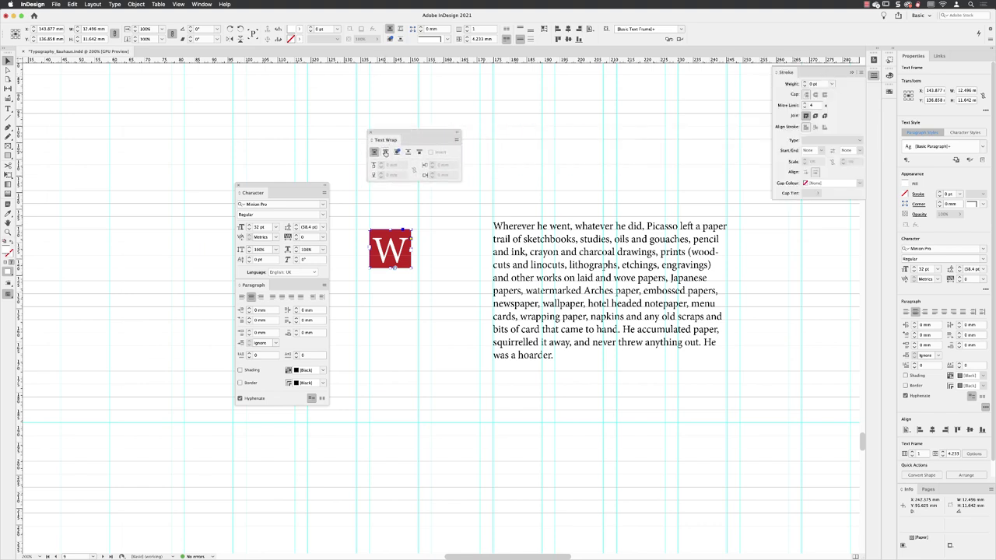
pyautogui.click(385, 153)
# - Move the red W box to the paragraph's start and delete the original initial W
pyautogui.moveTo(395, 250); pyautogui.dragTo(521, 243)
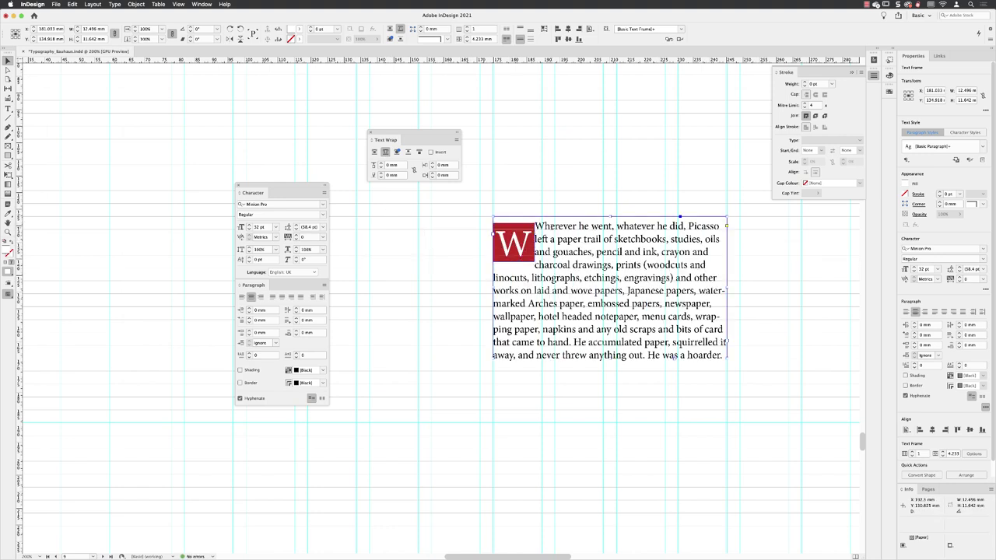
pyautogui.doubleClick(545, 225)
pyautogui.press('BackSpace')
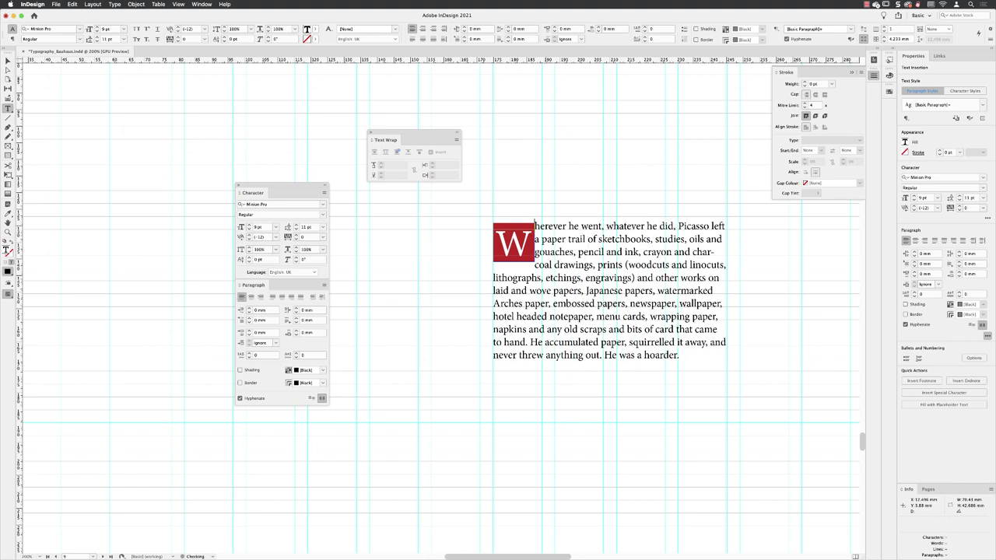
pyautogui.press('Escape')
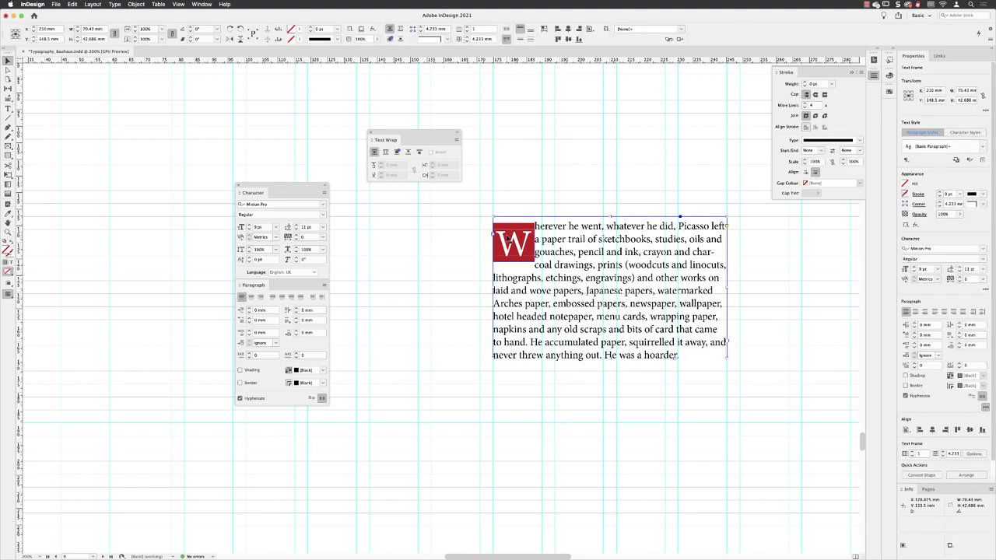
# - Nudge the W frame up slightly and set its right wrap offset to 2 mm
pyautogui.click(512, 234)
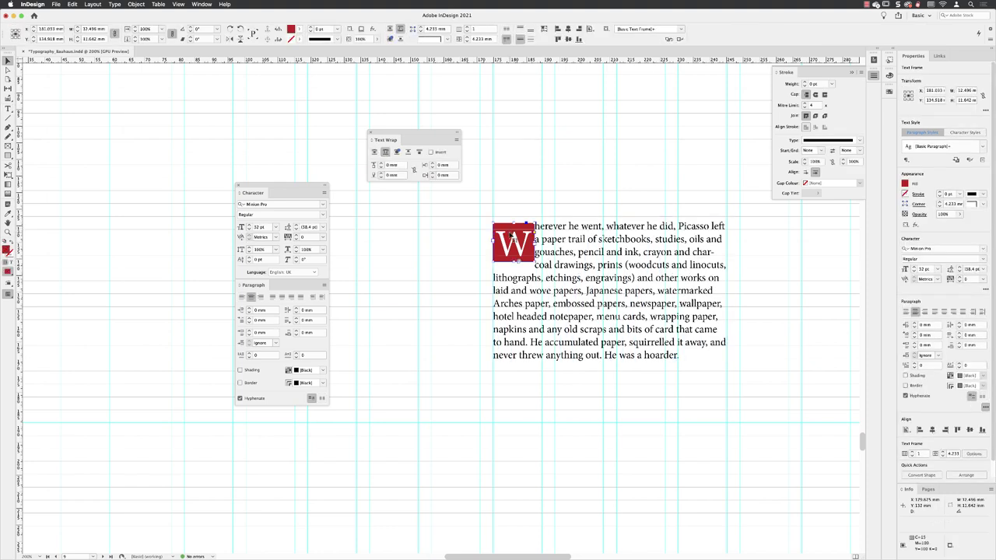
pyautogui.press('Up')
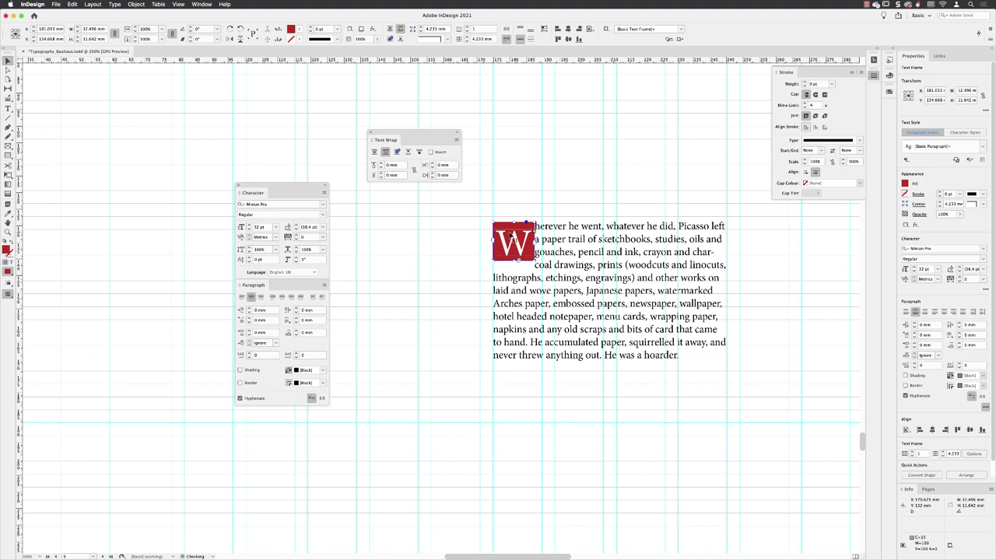
pyautogui.click(432, 173)
pyautogui.click(432, 174)
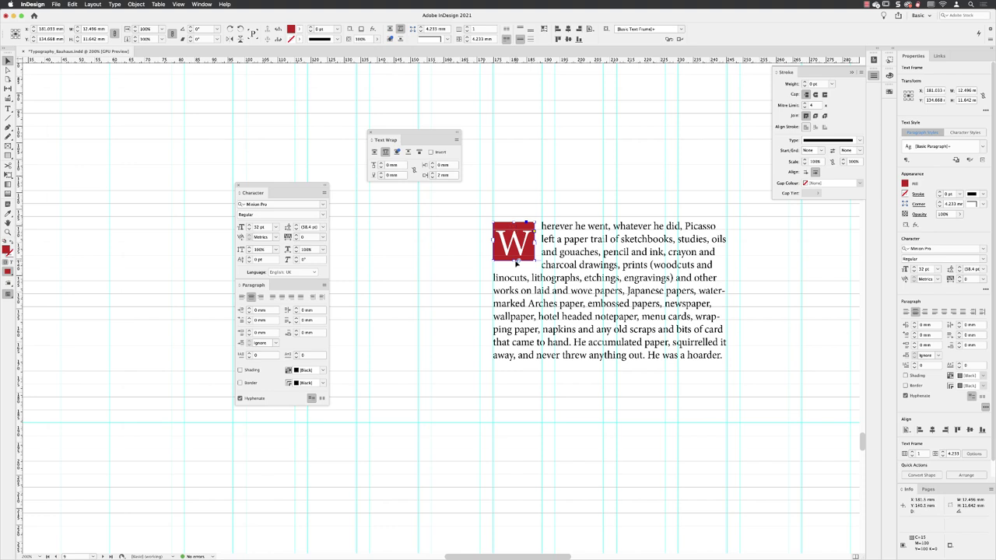
# - Resize the red W frame to 13.5 mm width and 13.5 mm height
pyautogui.moveTo(513, 261); pyautogui.dragTo(516, 266)
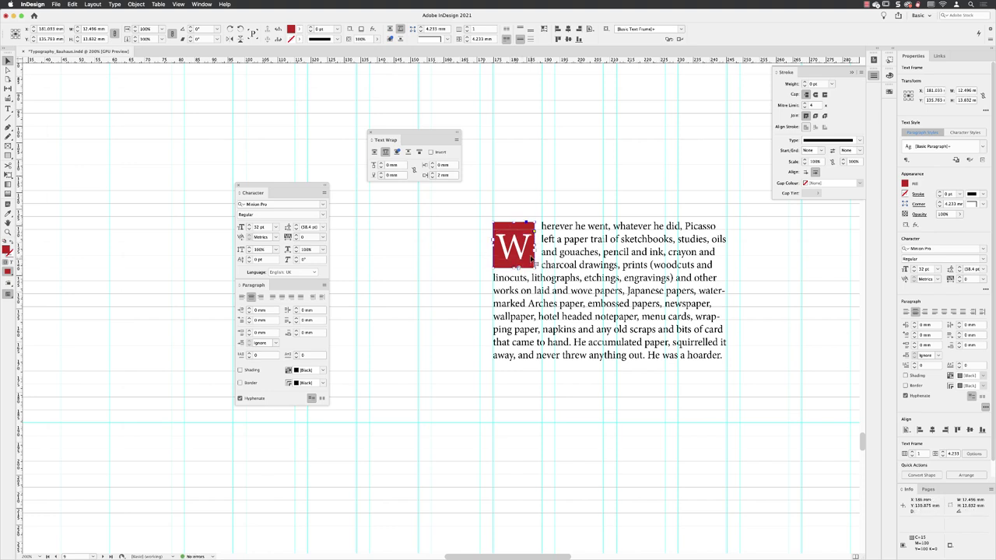
pyautogui.moveTo(536, 247); pyautogui.dragTo(538, 247)
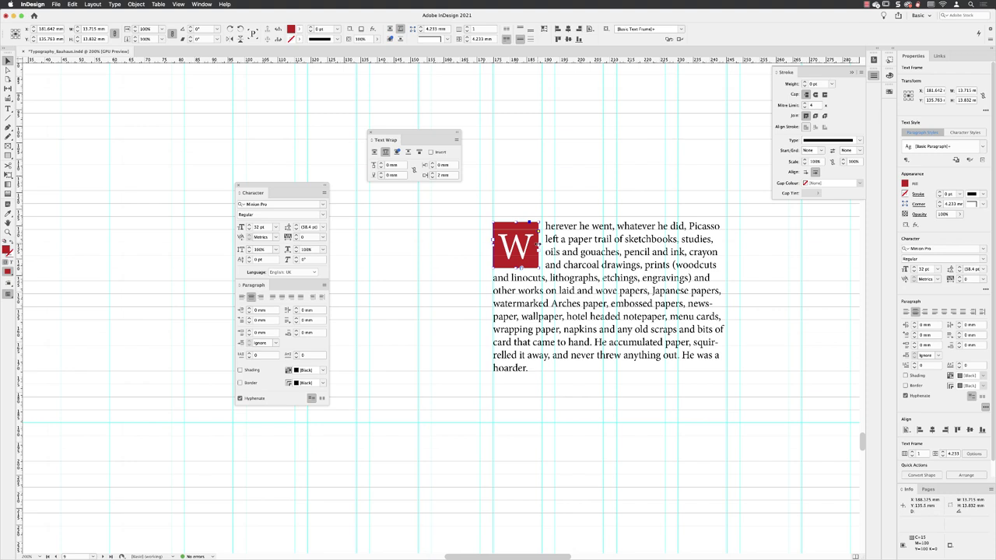
pyautogui.click(93, 29)
pyautogui.press('BackSpace')
pyautogui.press('BackSpace')
pyautogui.press('BackSpace')
pyautogui.write('5')
pyautogui.press('Return')
pyautogui.click(95, 38)
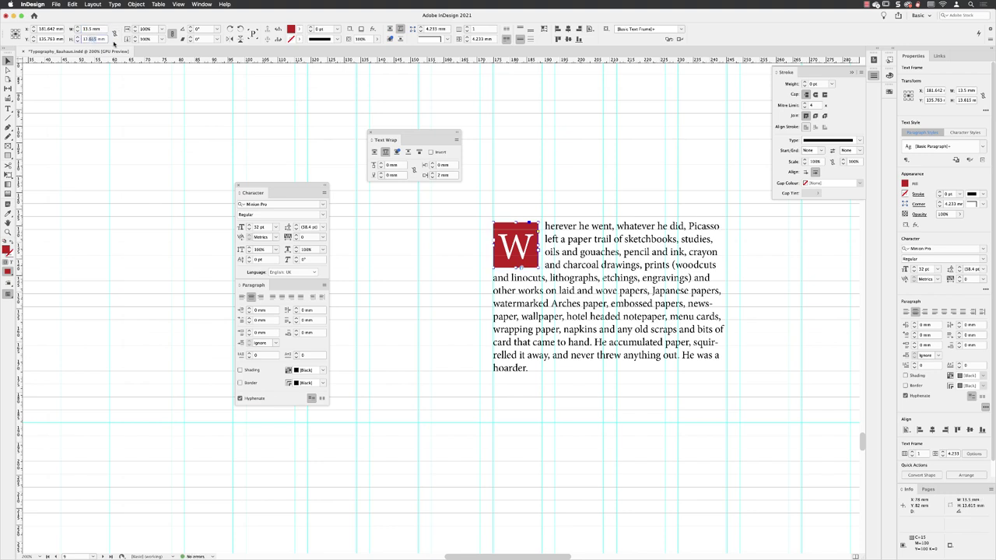
pyautogui.write('5')
pyautogui.press('Return')
# - Nudge the W frame down and set its bottom wrap offset to -1 mm
pyautogui.press('Down')
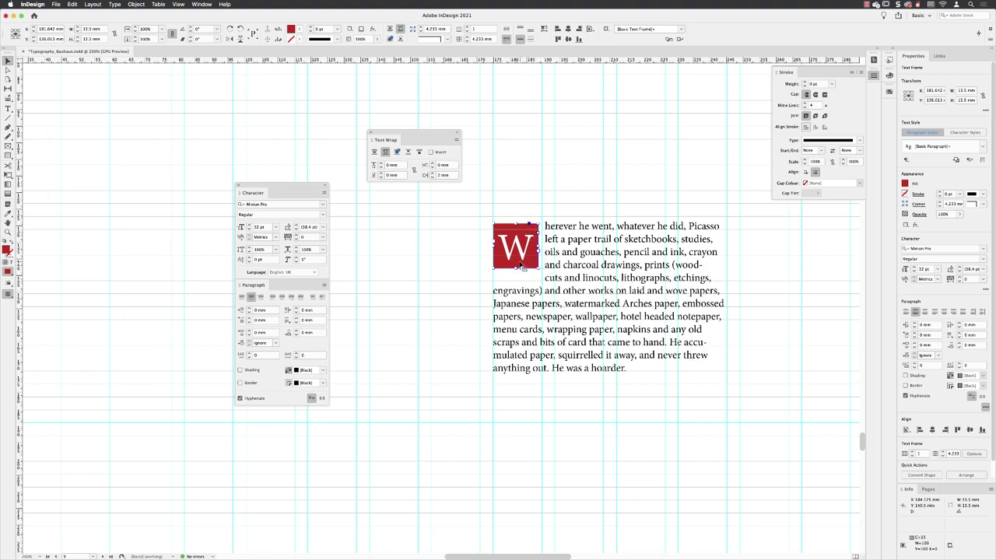
pyautogui.click(381, 177)
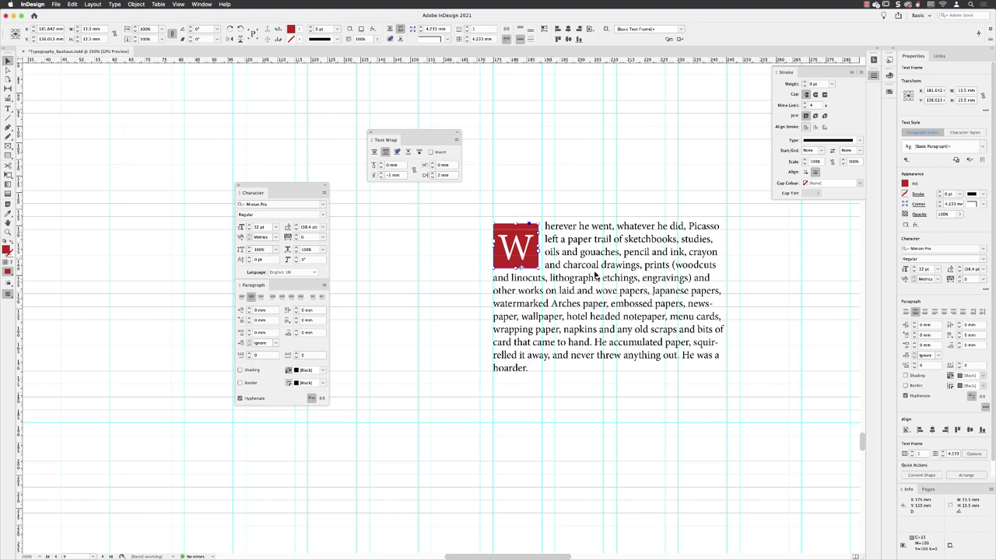
pyautogui.click(756, 263)
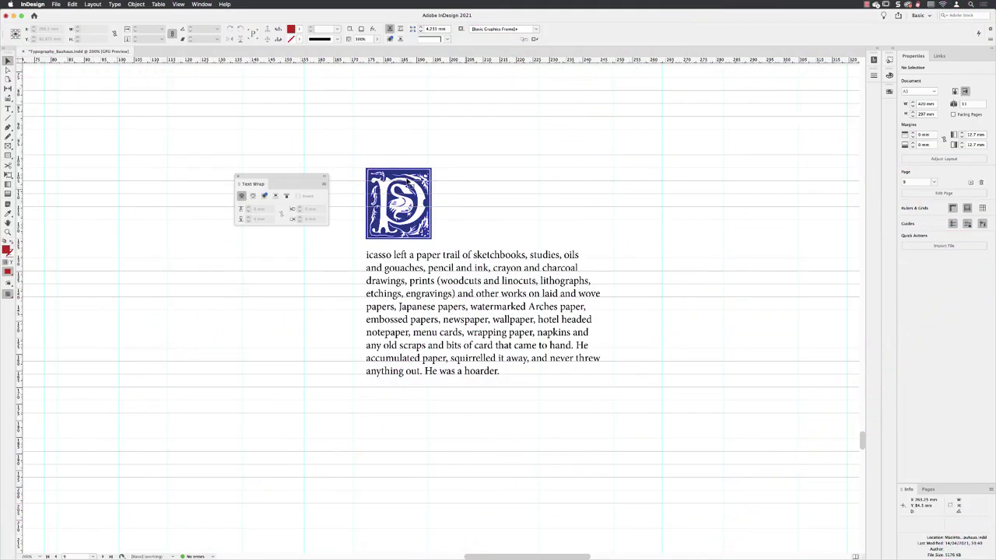
# - Give the blue ornamental P bounding-box text wrap and move it to the paragraph's start
pyautogui.click(408, 181)
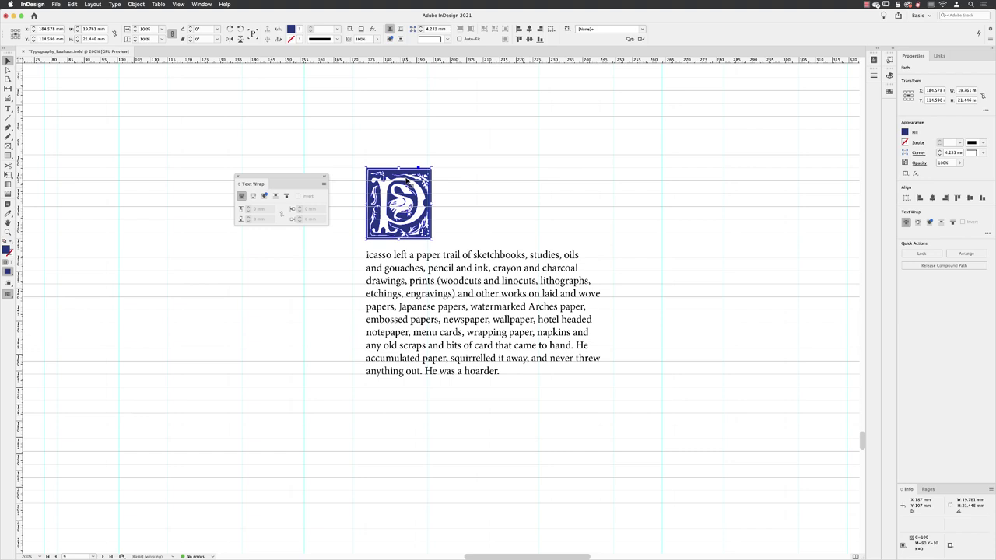
pyautogui.click(253, 196)
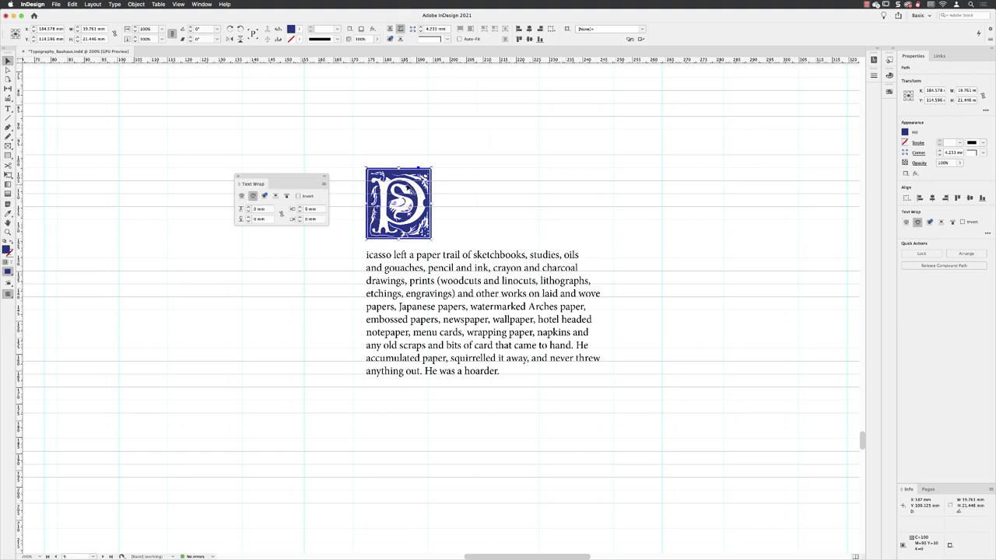
pyautogui.moveTo(411, 184); pyautogui.dragTo(406, 269)
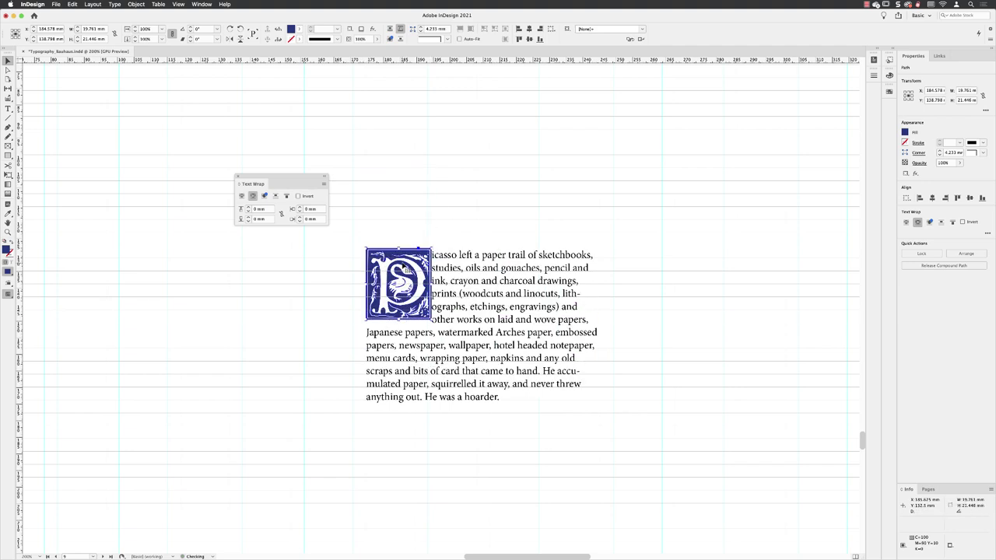
# - Set the P graphic's right wrap offset to 1 mm and preview the page without guides
pyautogui.click(299, 220)
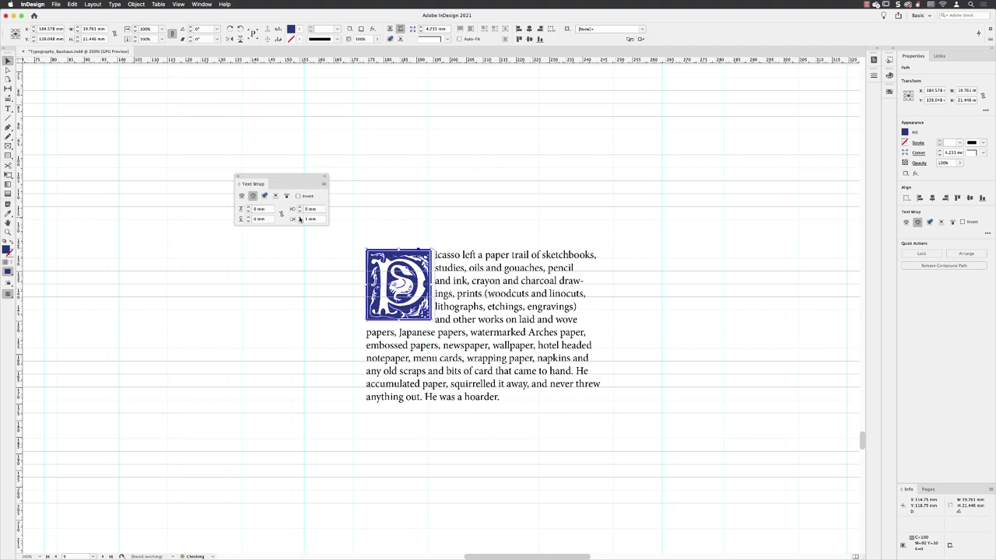
pyautogui.click(531, 222)
pyautogui.press('w')
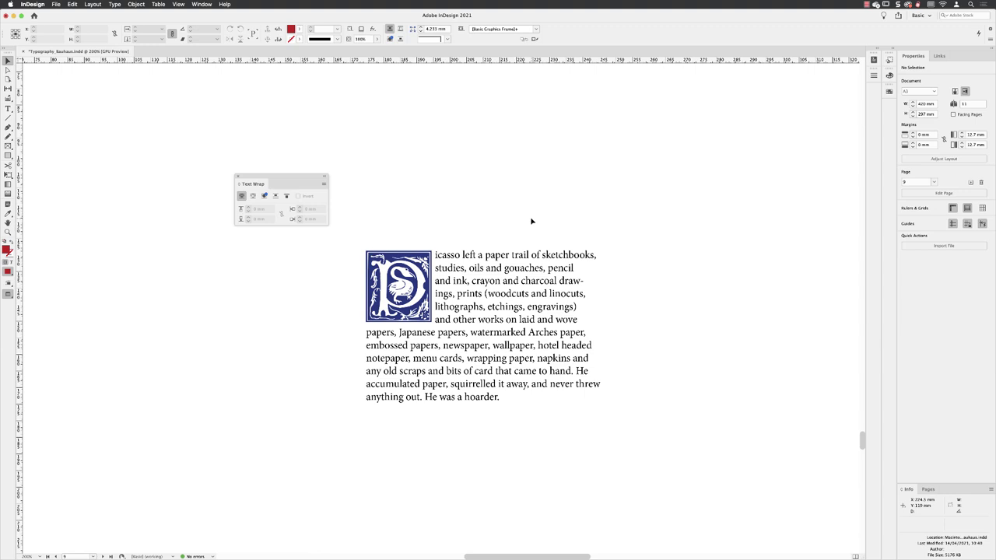